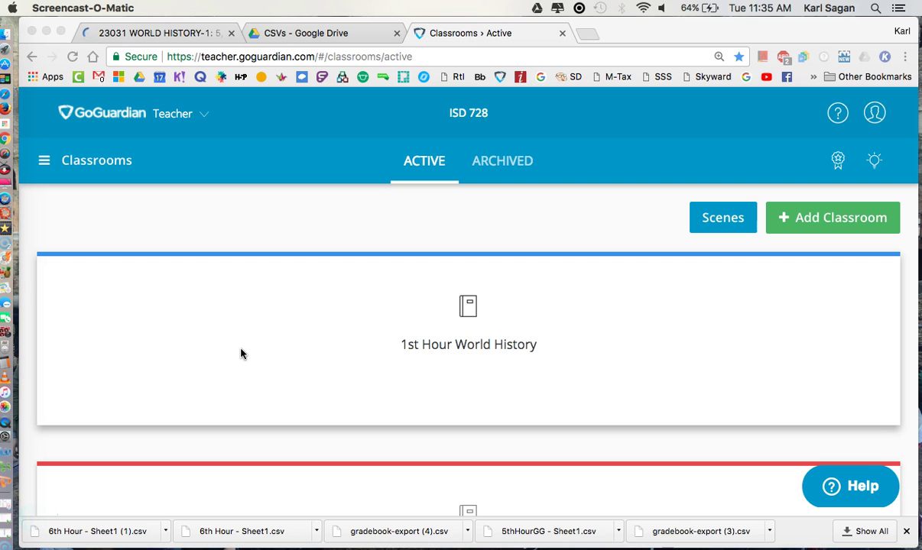
scroll(245, 260, down, 6)
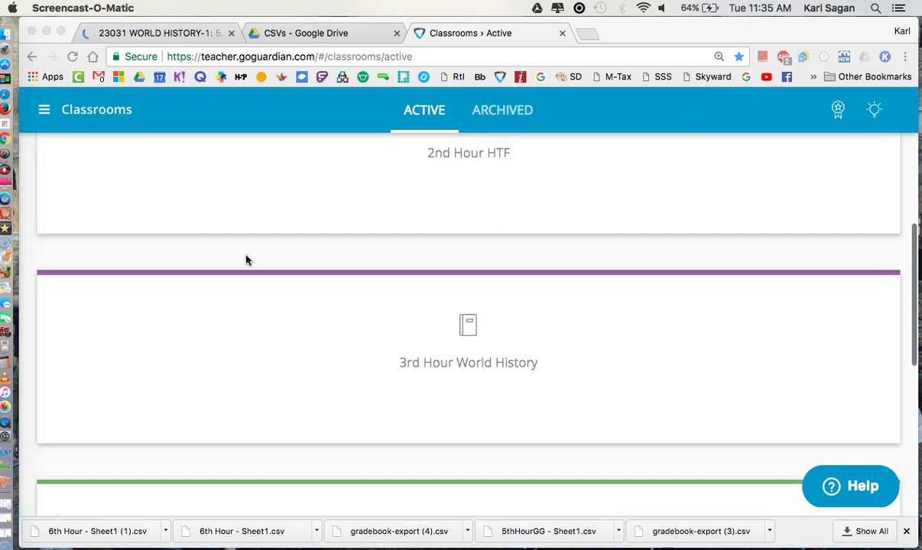
scroll(246, 259, down, 8)
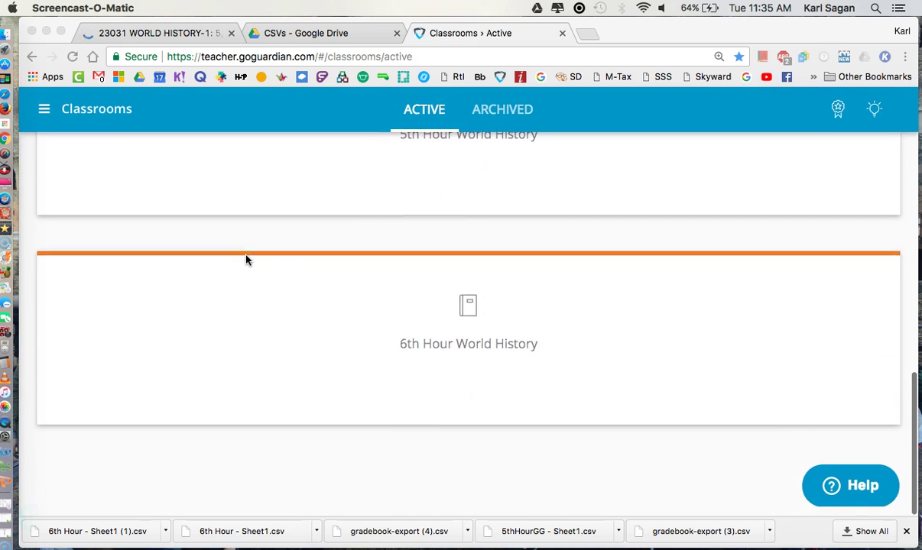
scroll(246, 260, up, 15)
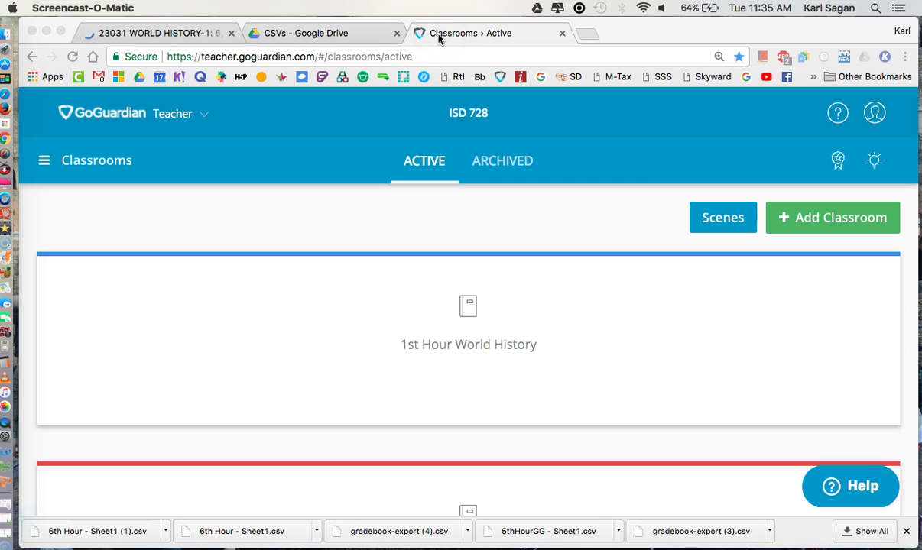
Switch to Schoology and open the World History course gradebook for section 5
click(171, 35)
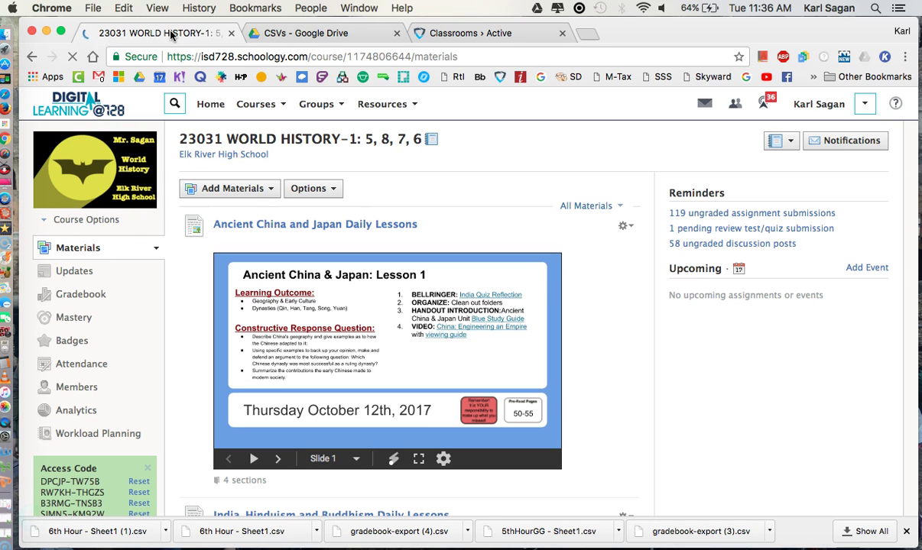
click(68, 300)
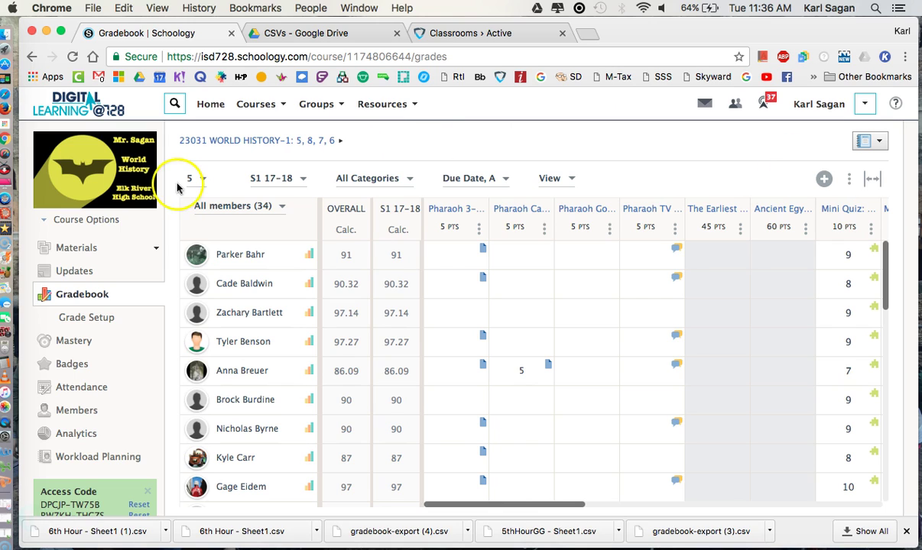
click(203, 182)
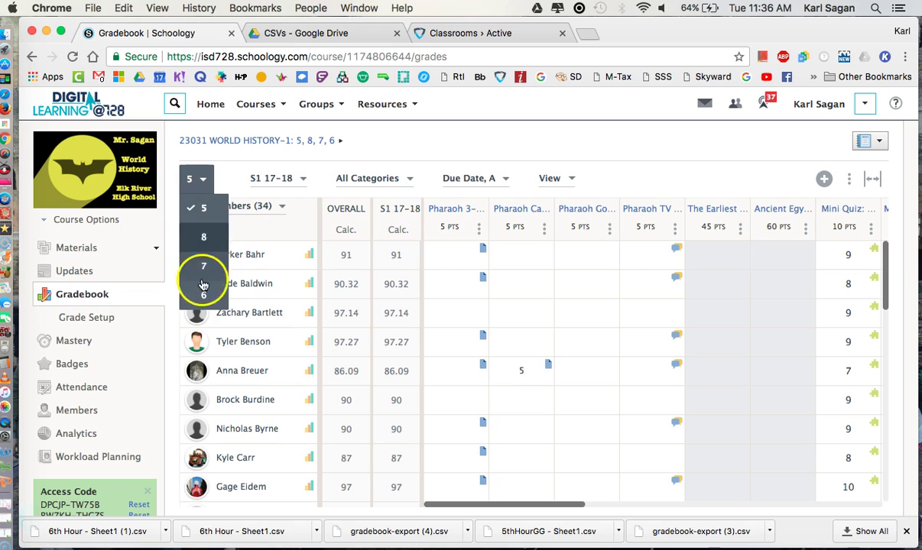
drag(199, 289, 196, 200)
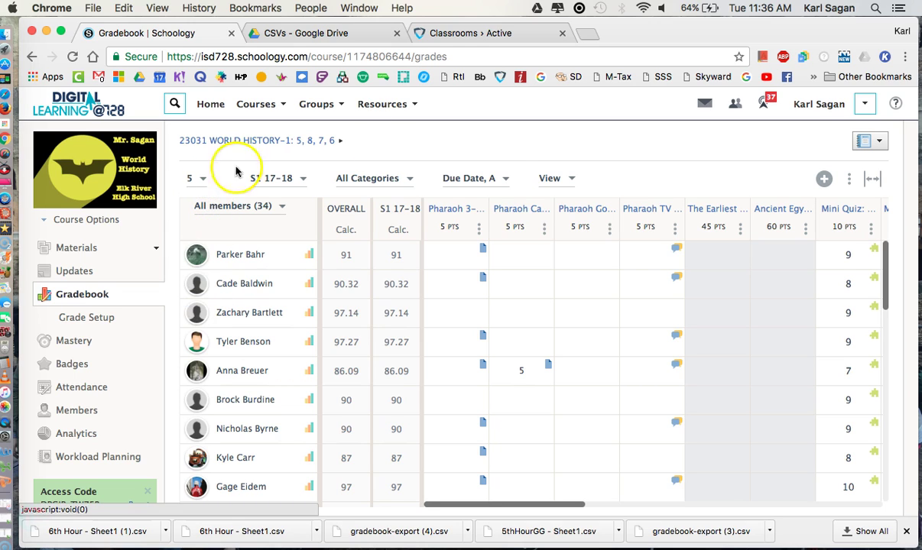
Export the section 5 gradebook using the Gradebook as CSV option
click(849, 184)
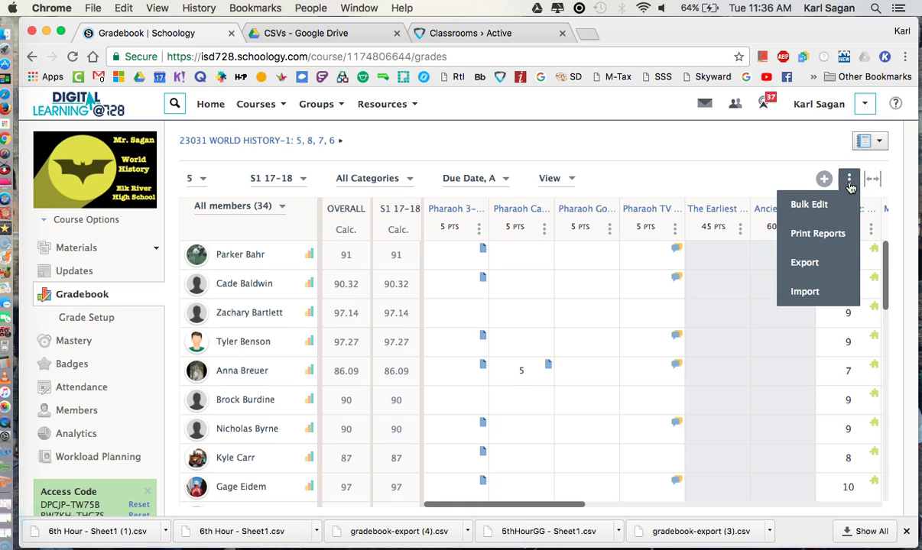
click(823, 262)
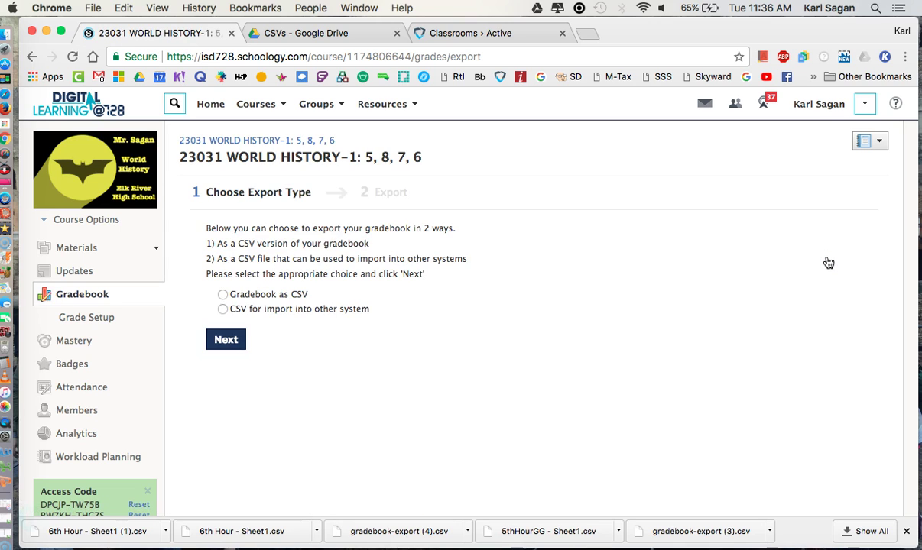
click(223, 296)
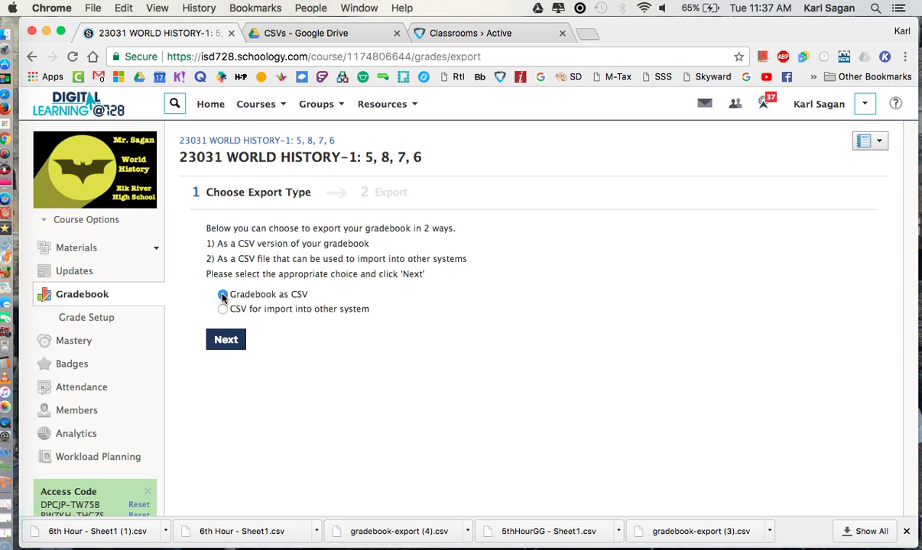
click(226, 344)
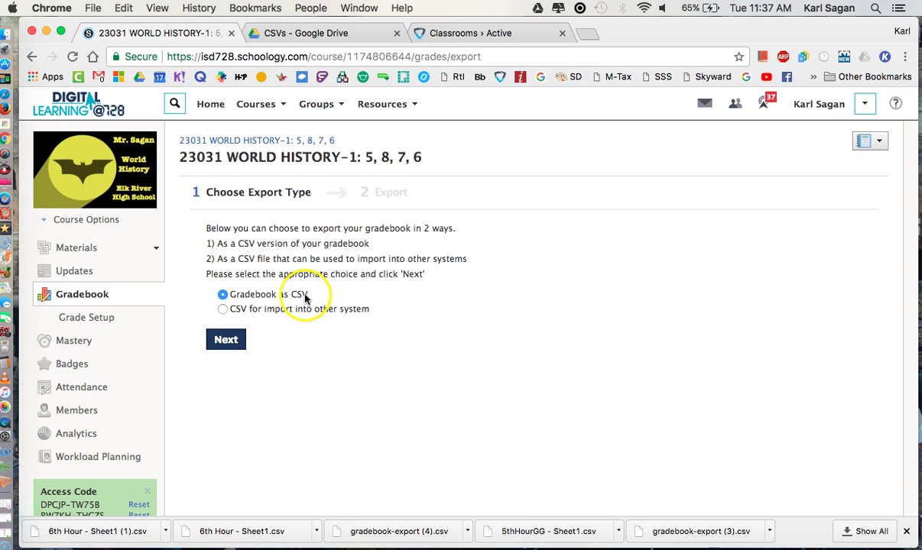
click(222, 341)
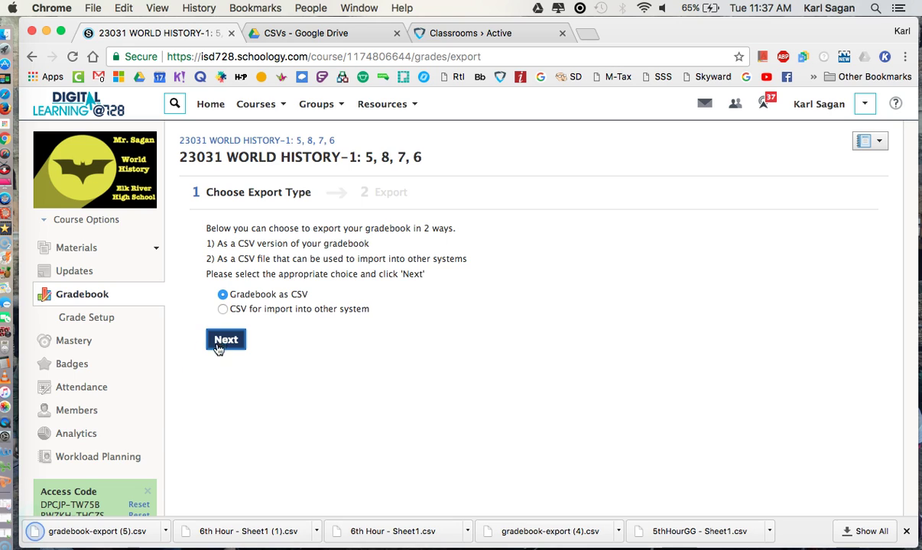
Open the downloaded gradebook-export (5).csv file in Excel
click(127, 535)
click(119, 538)
click(138, 539)
scroll(222, 524, down, 1)
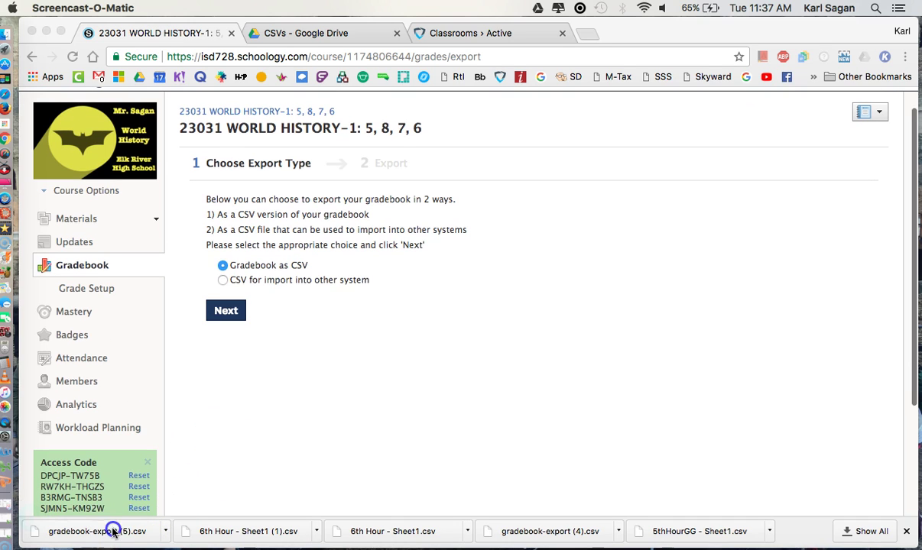
click(157, 531)
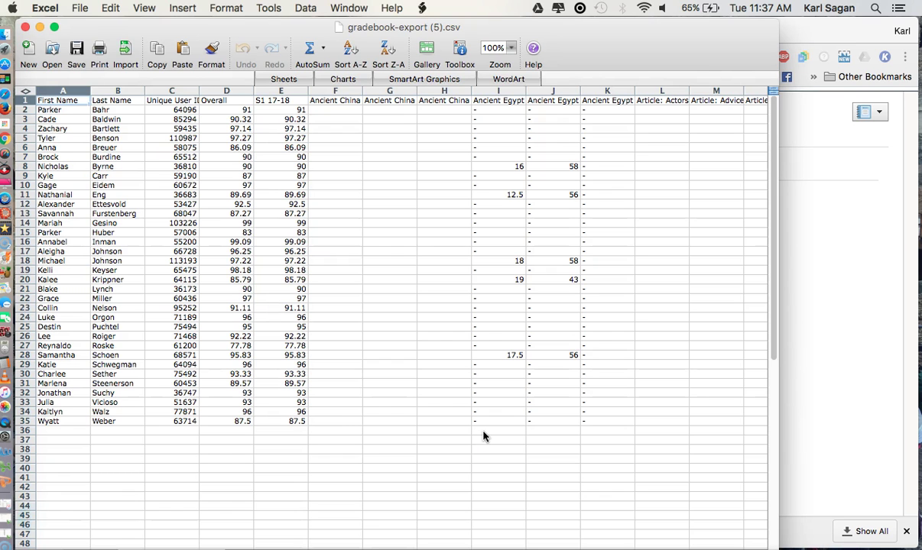
click(459, 355)
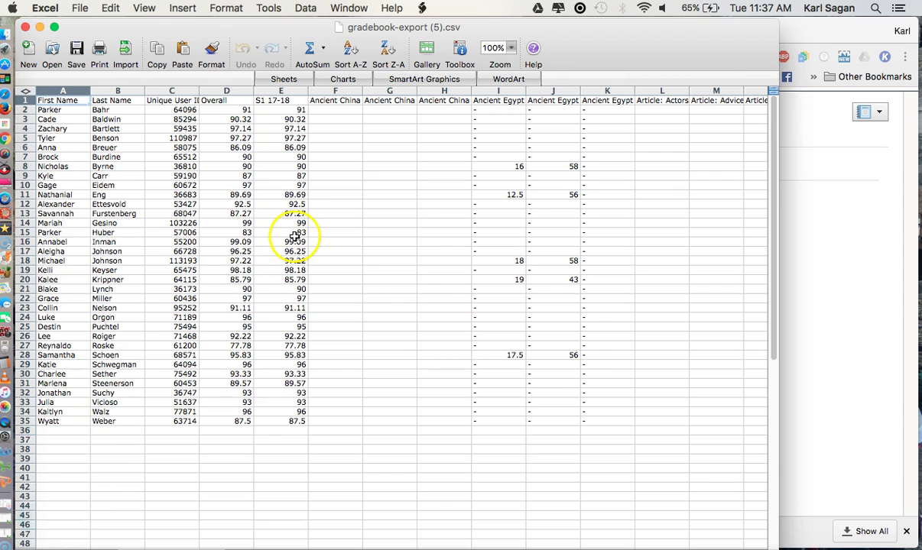
Look across all columns of the exported gradebook to find where the usernames are, and return to the first column
scroll(294, 236, right, 15)
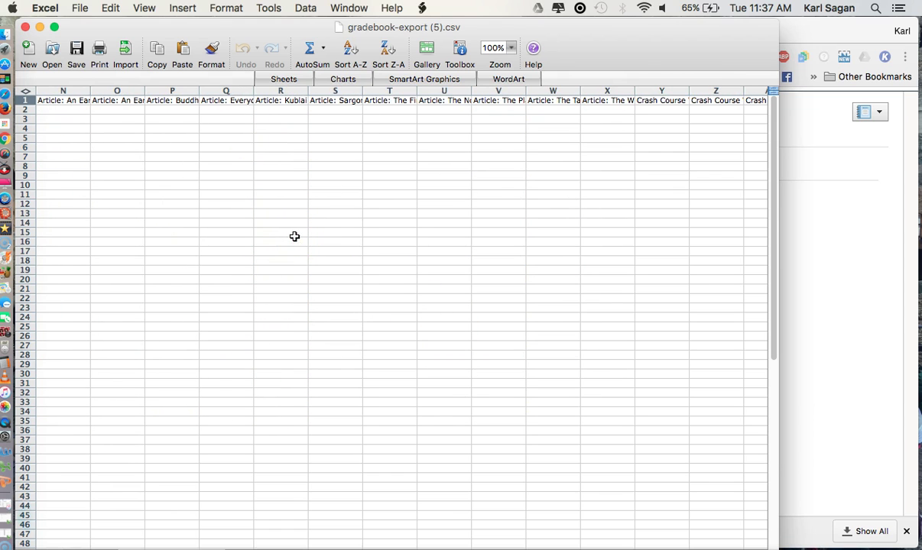
scroll(294, 236, right, 8)
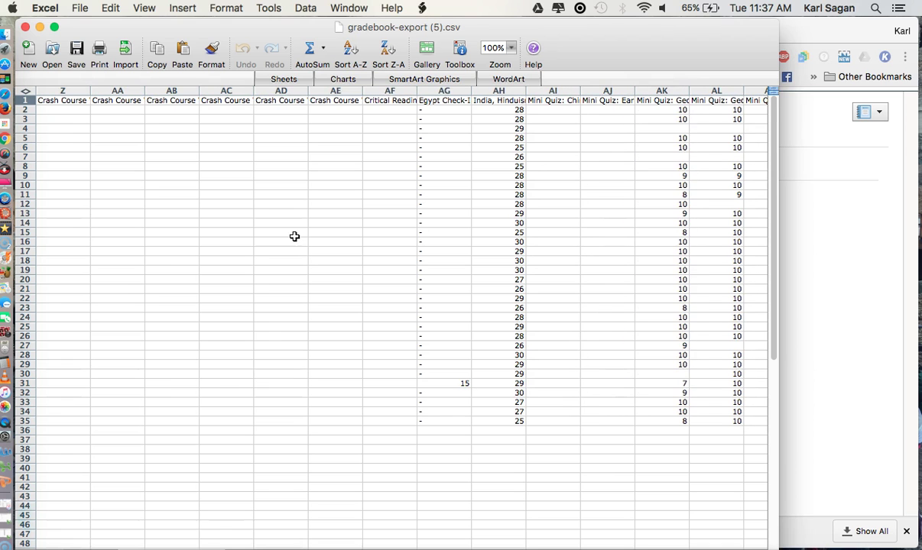
scroll(294, 236, right, 20)
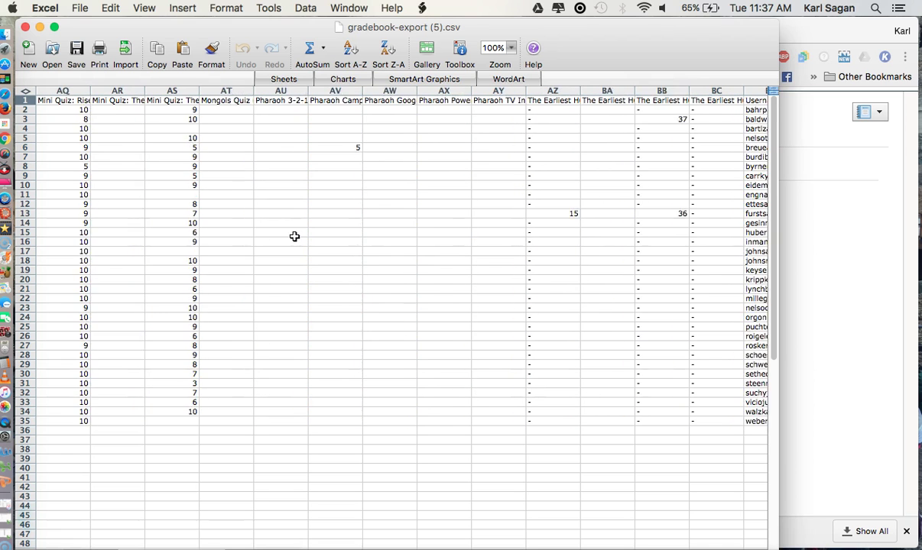
scroll(294, 236, right, 1)
scroll(294, 237, right, 1)
scroll(295, 236, left, 20)
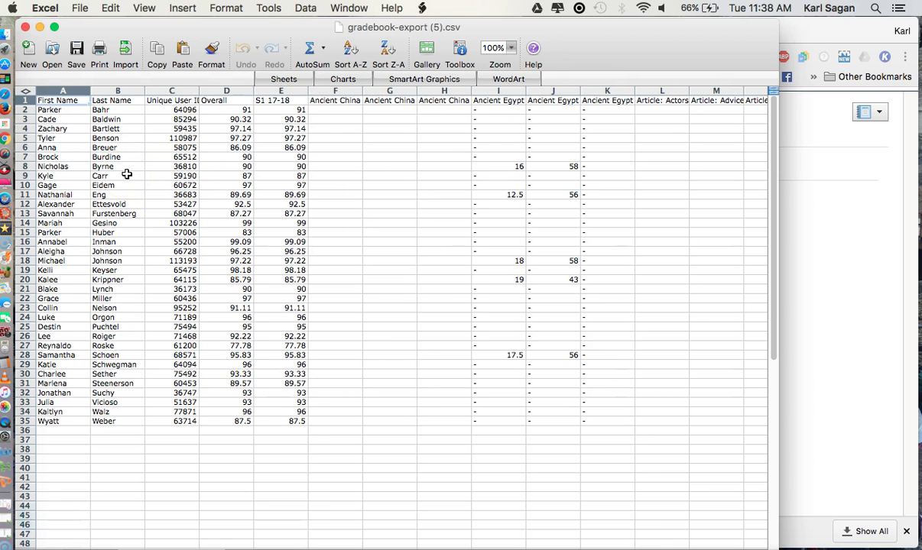
Copy all the student usernames in the Username column, cells BD2 to BD35, without the header
scroll(127, 175, right, 20)
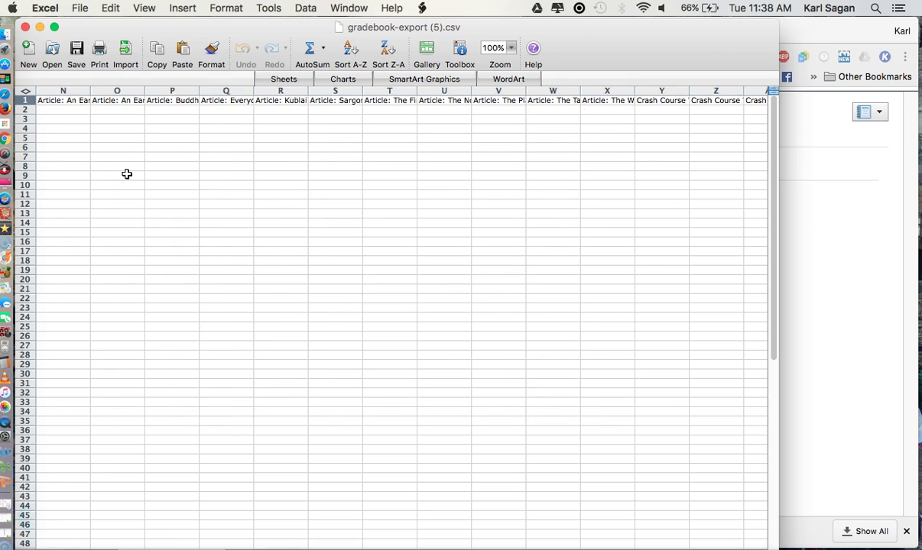
scroll(127, 175, right, 20)
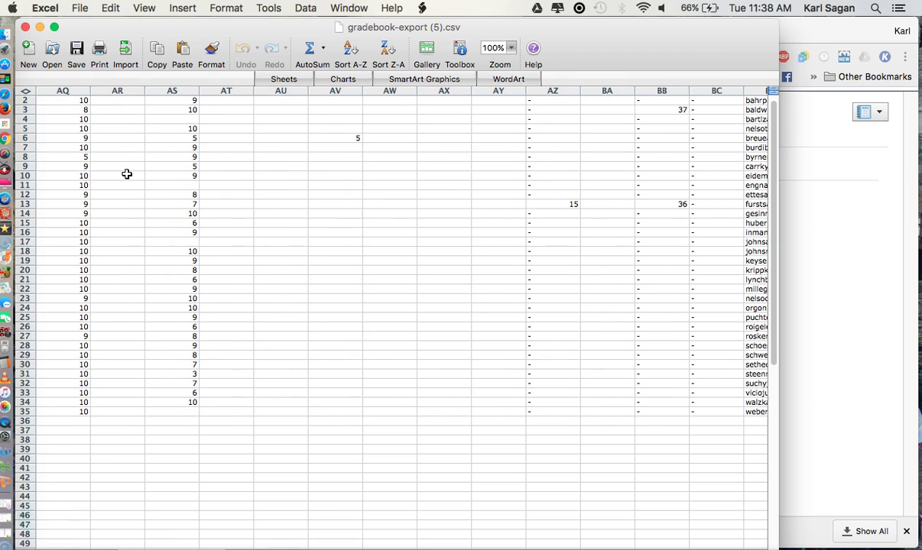
scroll(126, 175, up, 1)
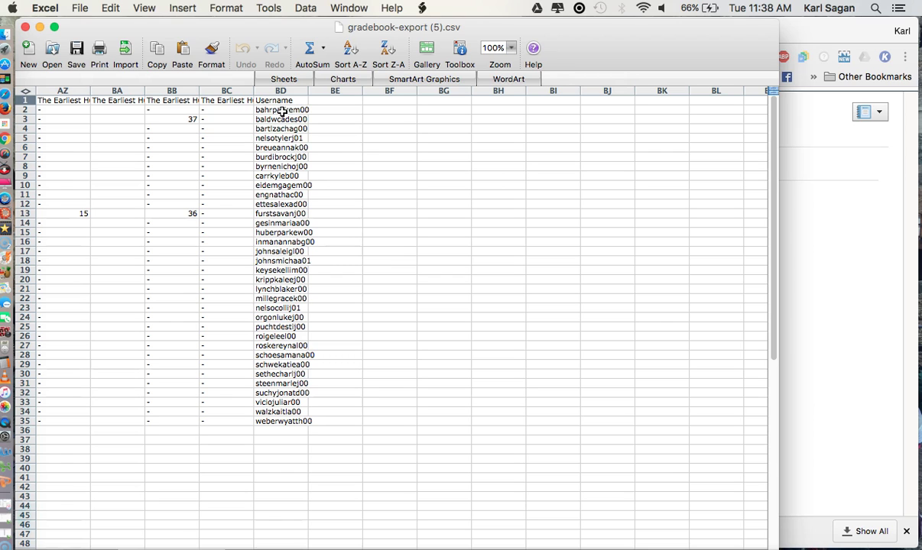
drag(282, 110, 273, 425)
click(75, 6)
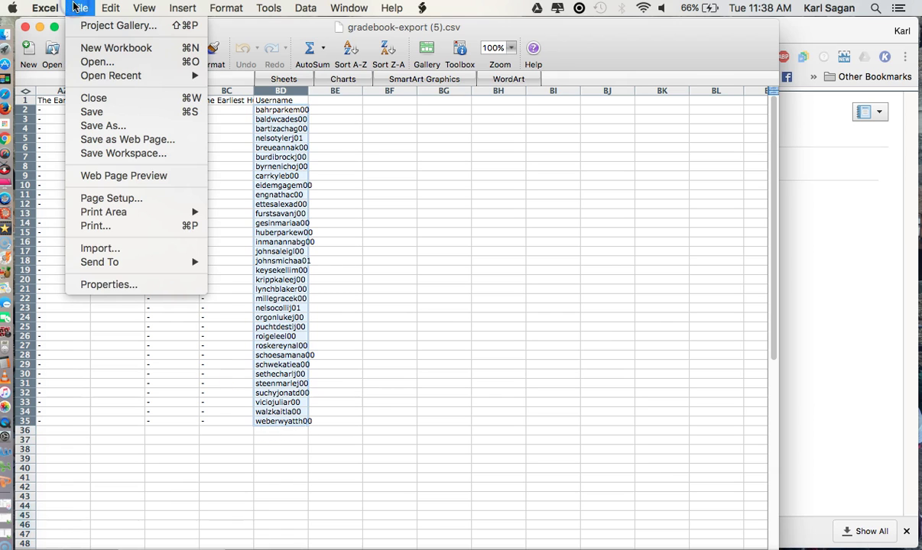
mouse_move(110, 8)
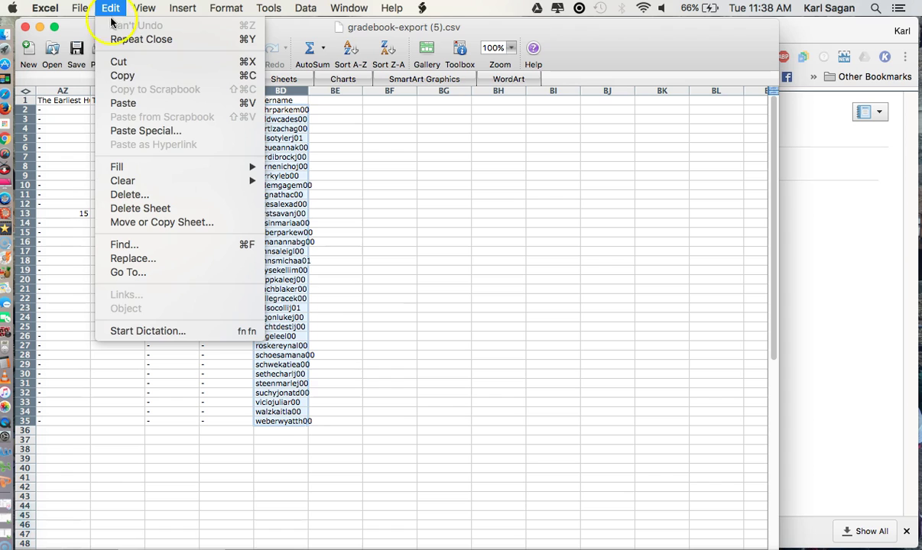
click(121, 76)
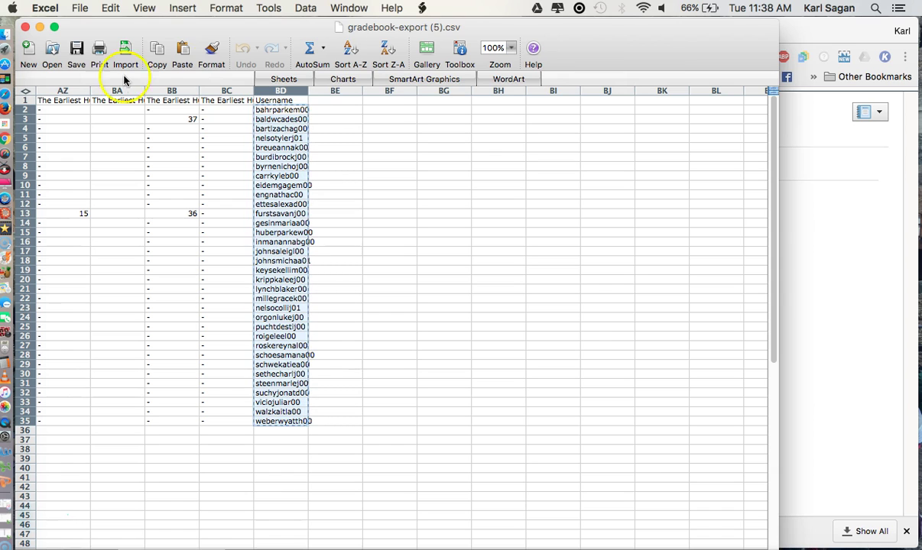
Switch to the CSVs folder in Google Drive and create a new Google Sheets spreadsheet there
click(794, 32)
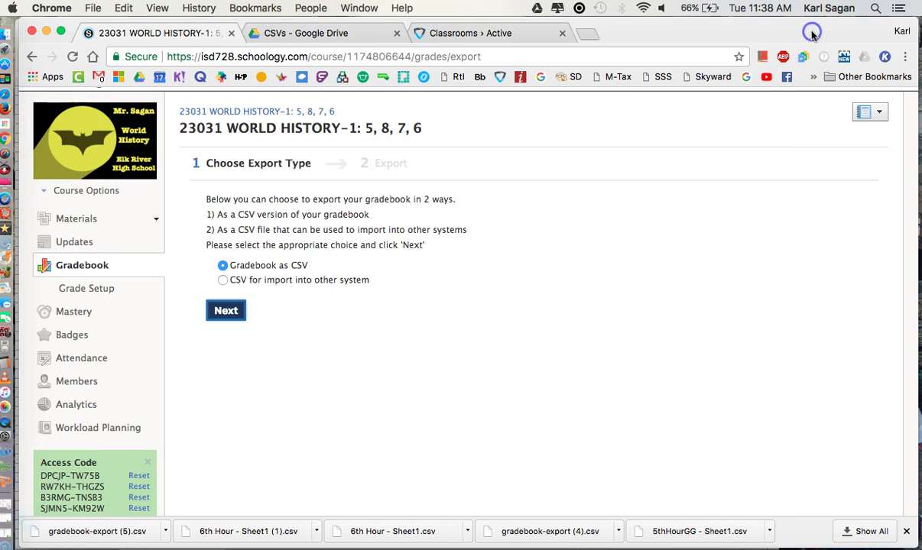
click(317, 34)
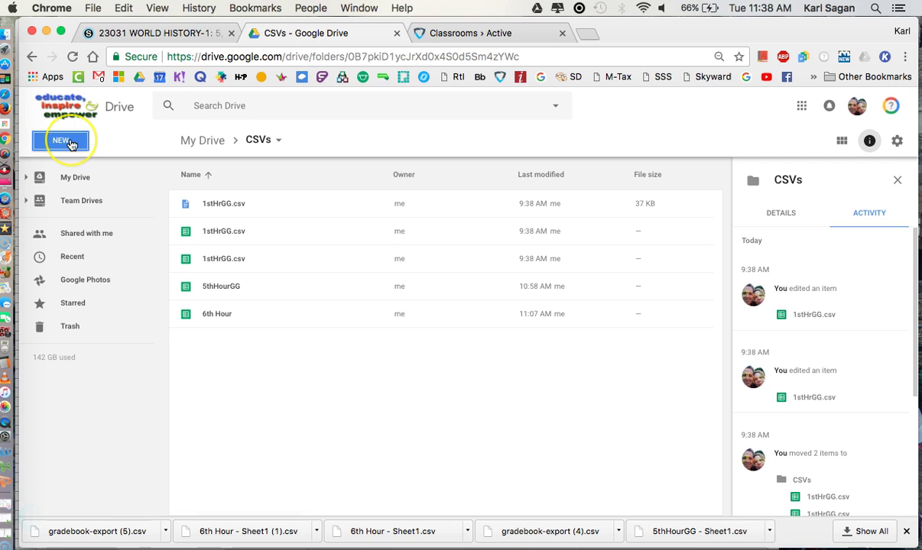
click(70, 145)
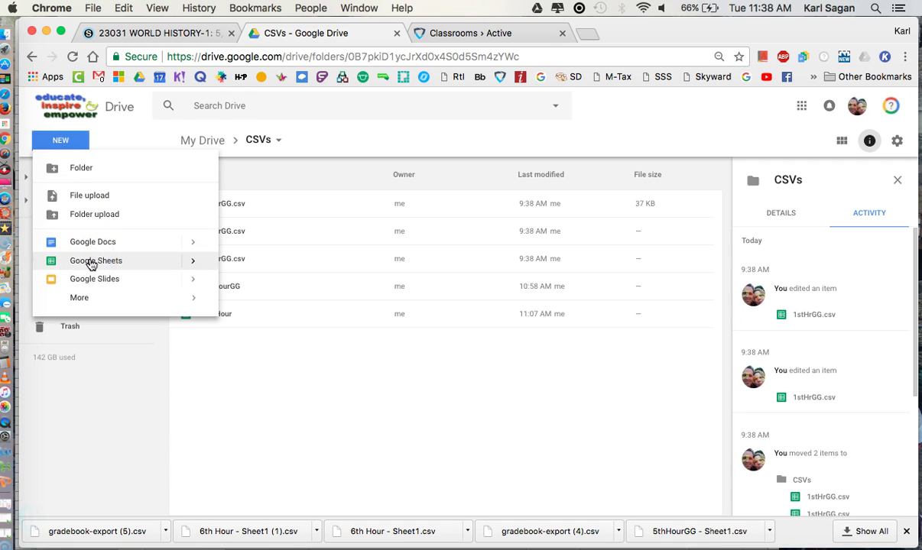
click(118, 124)
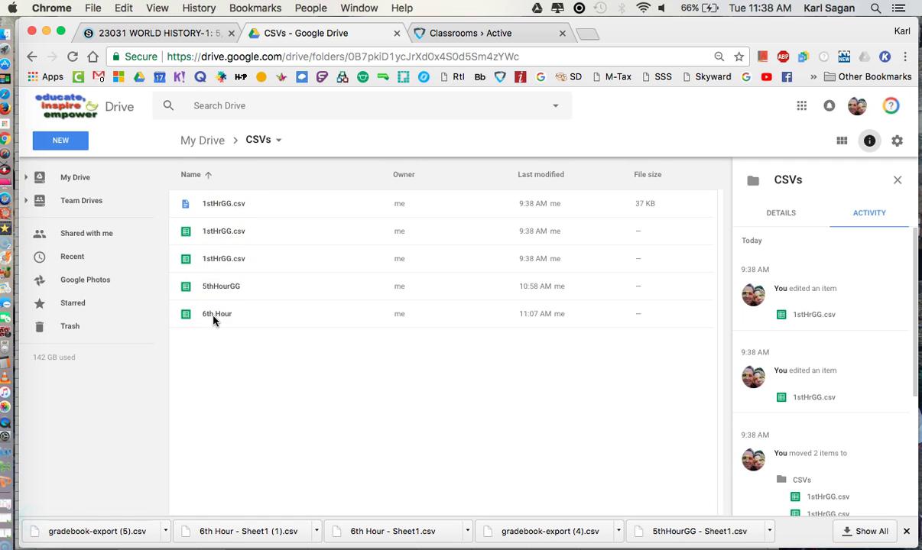
click(68, 145)
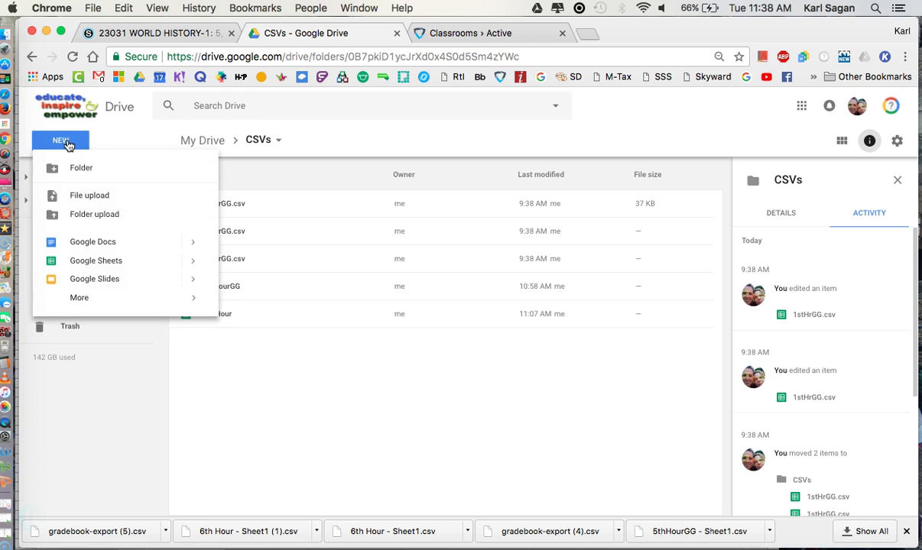
click(103, 261)
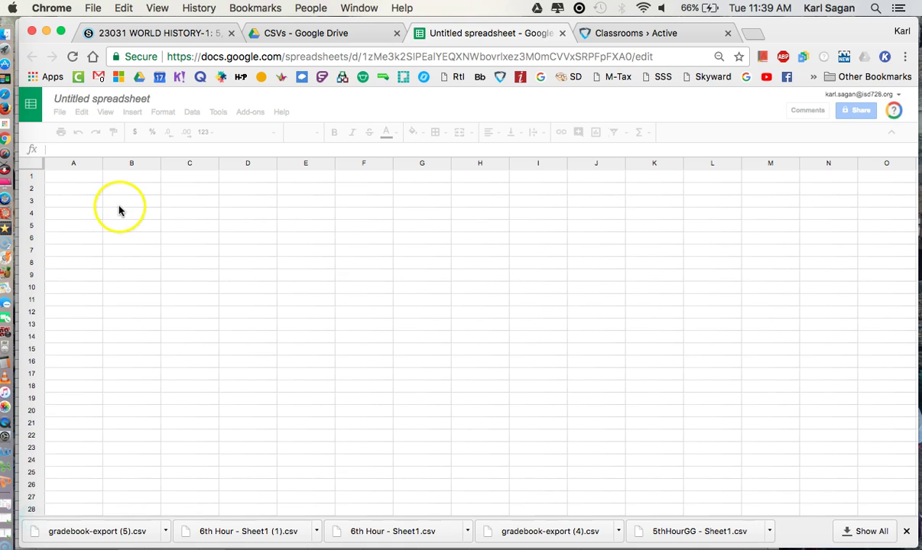
Name the spreadsheet 1st Hour and paste the copied usernames into column A, starting at cell A1
click(100, 99)
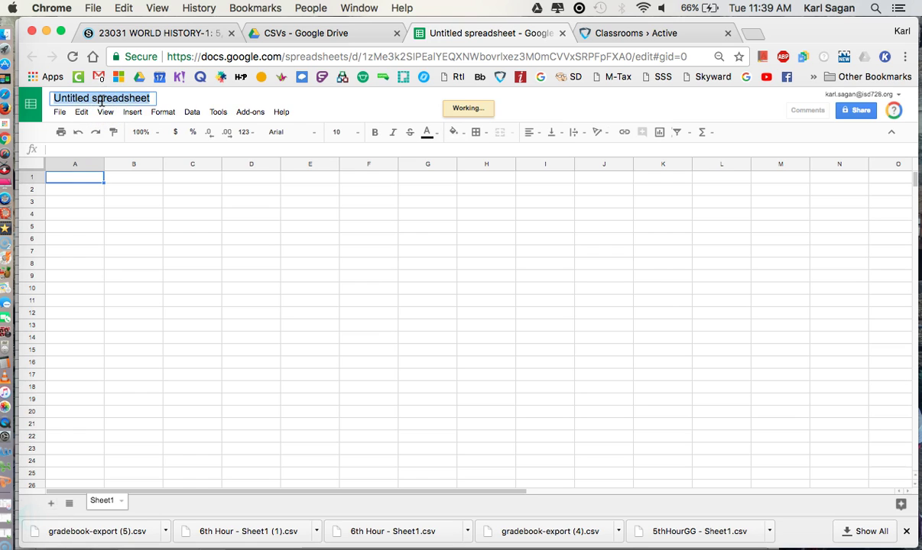
text(1st Hour)
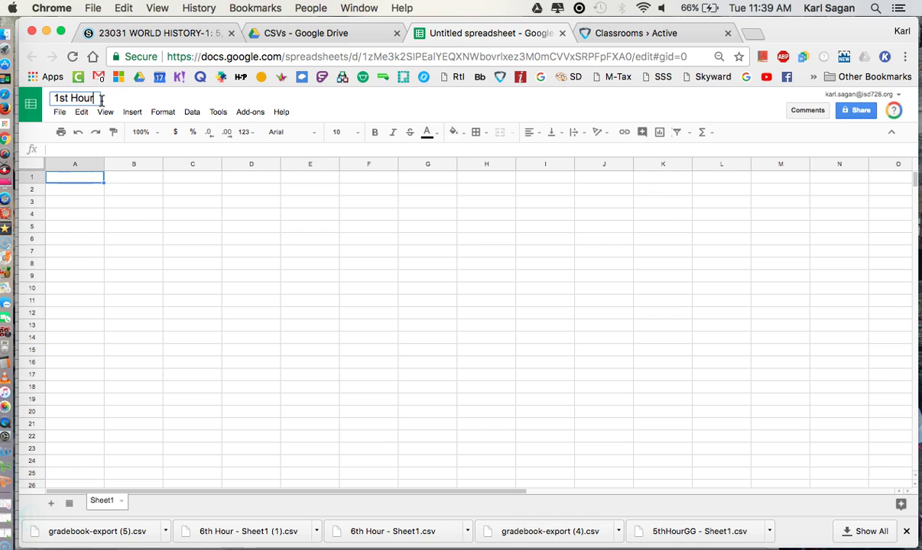
click(77, 178)
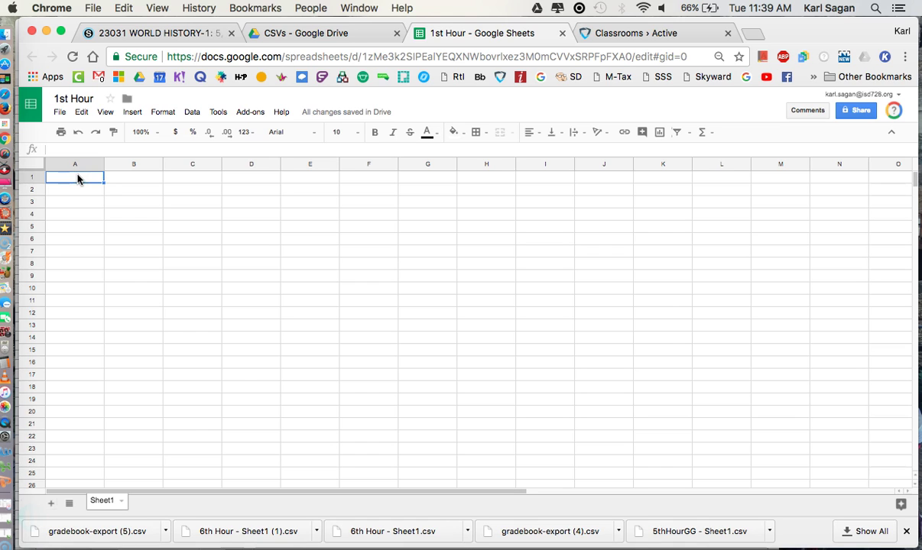
key(super+v)
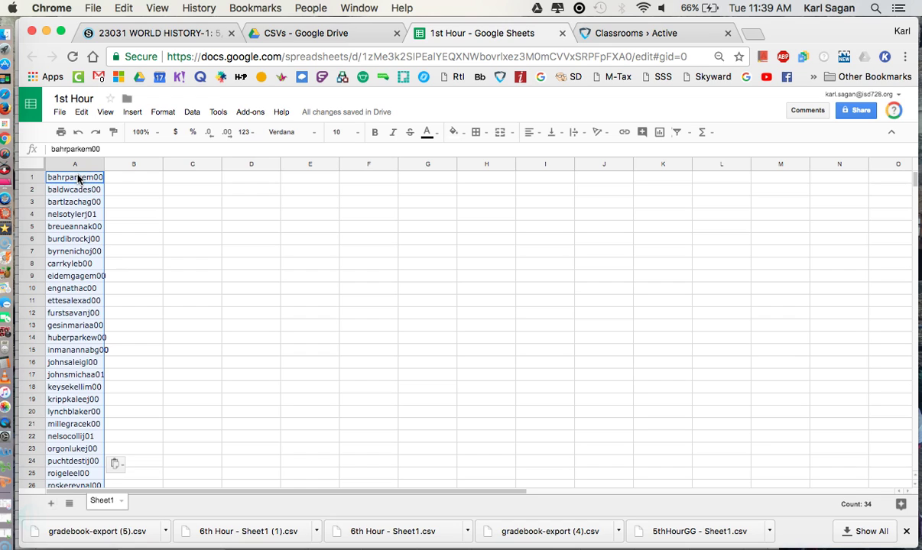
drag(78, 179, 126, 184)
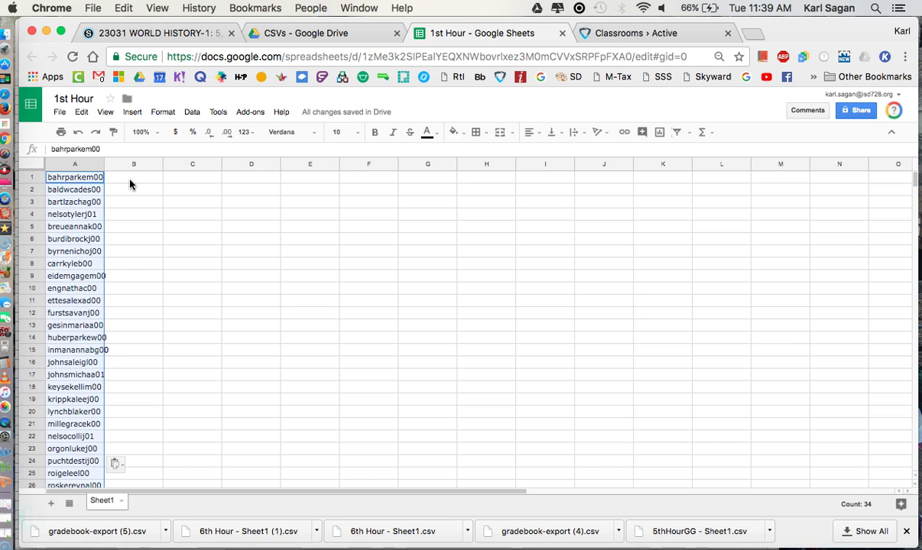
click(130, 183)
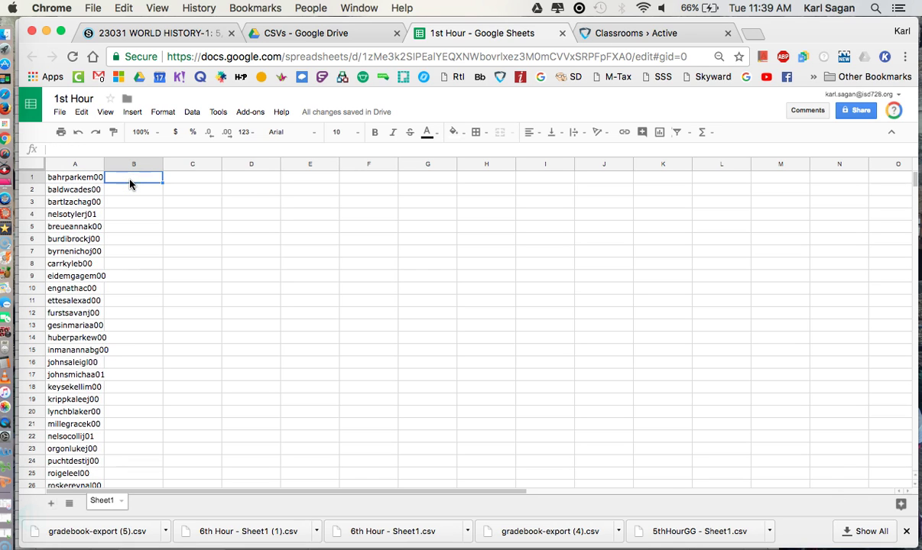
text(@isd72)
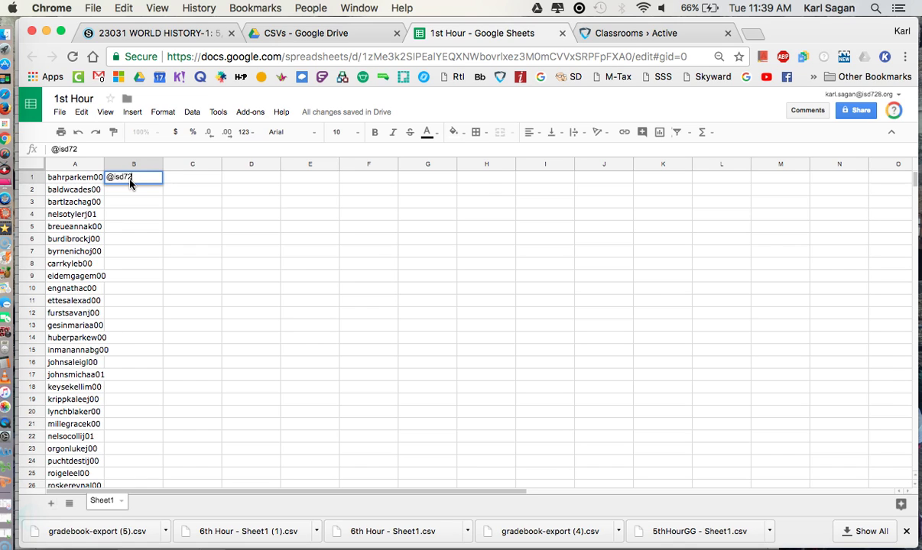
text(8.org)
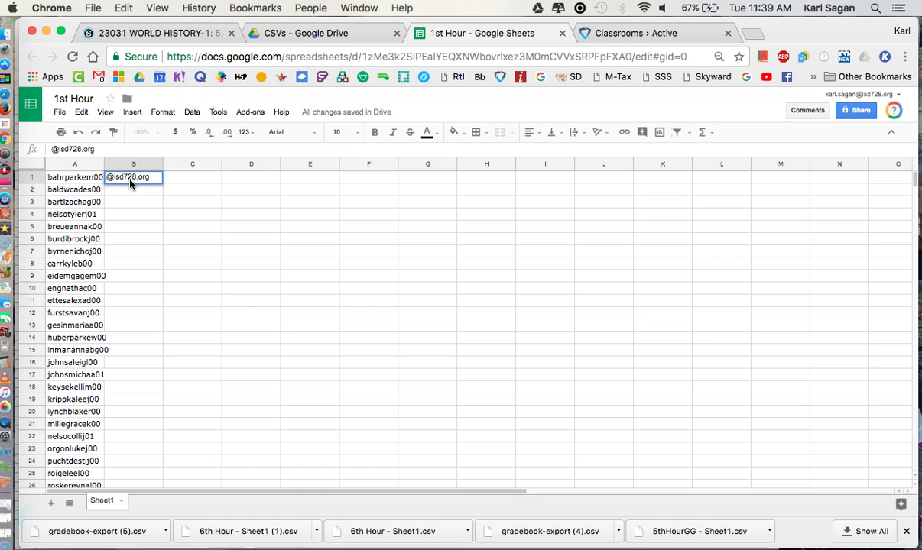
Enter the formula =CONCATENATE(A1,B1) in cell C1 to join the username and domain into an email address
click(192, 178)
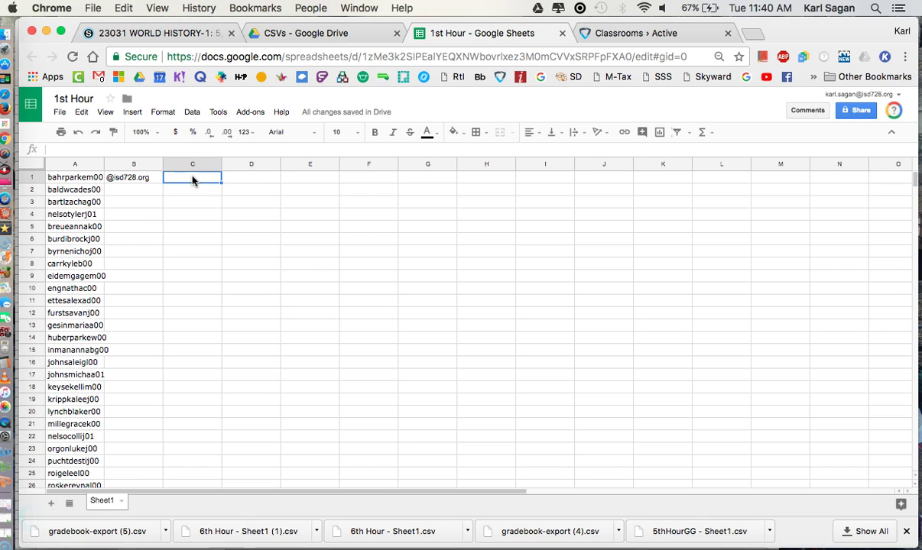
text(=)
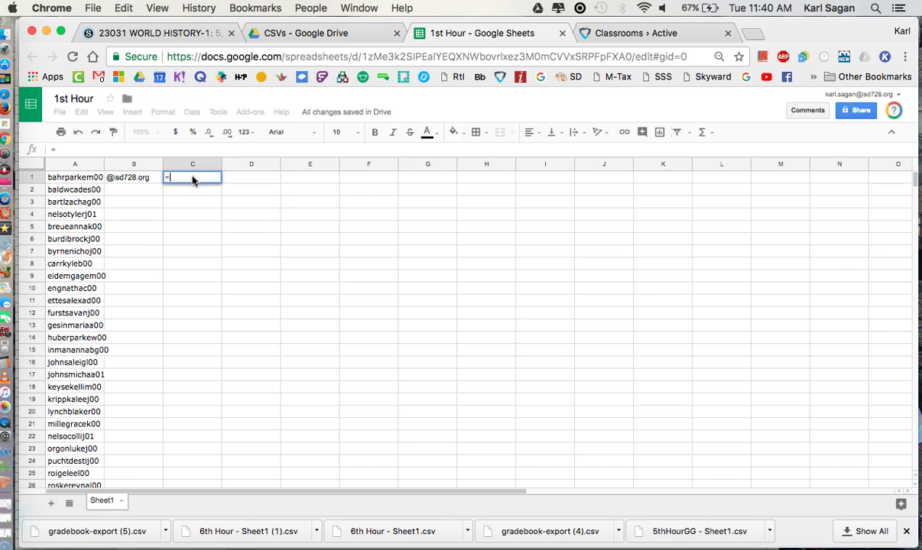
text(con)
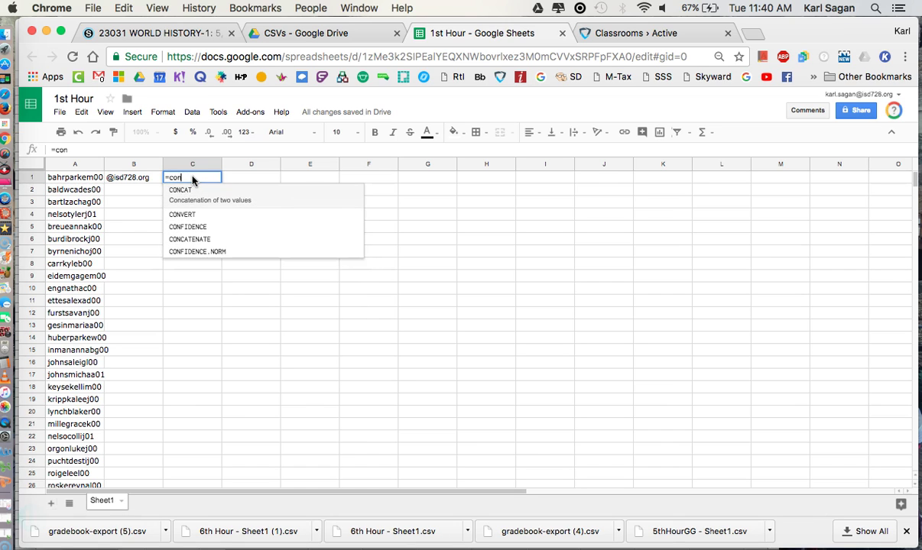
text(cat)
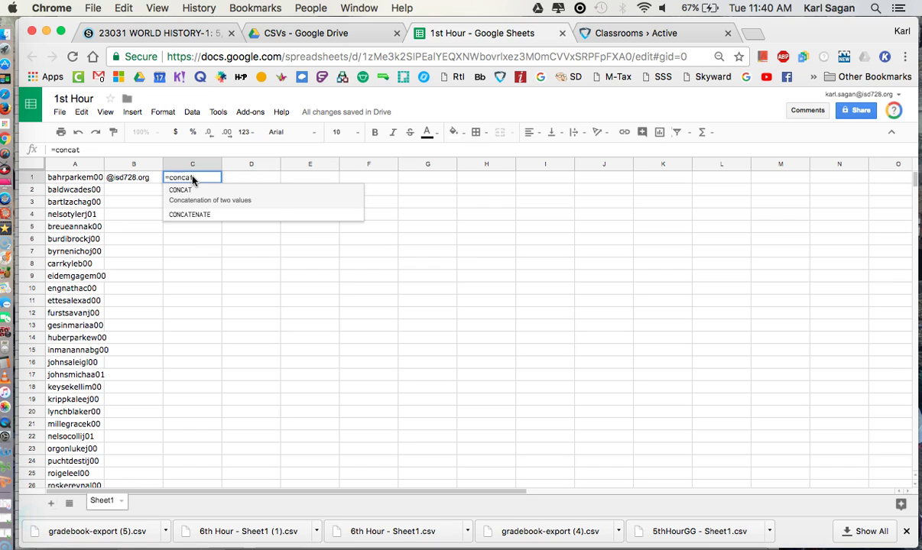
text(en)
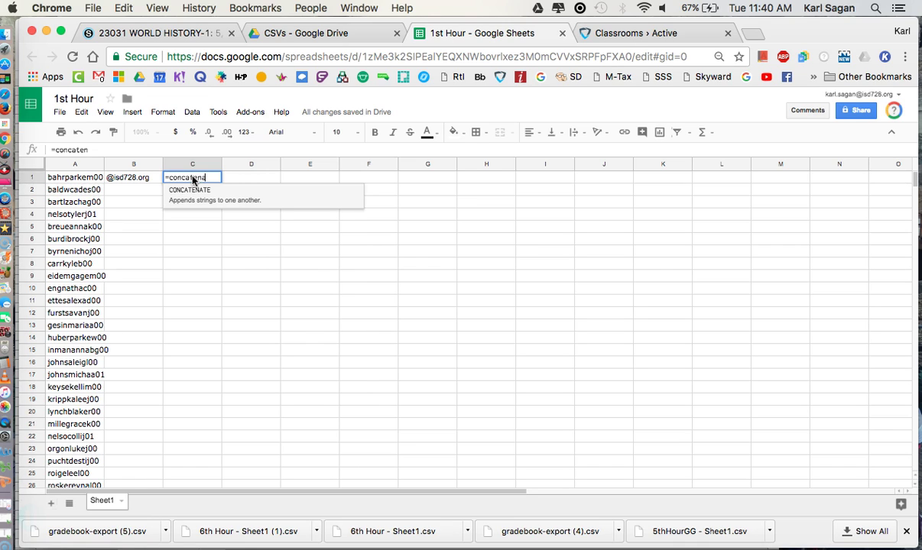
text(ate)
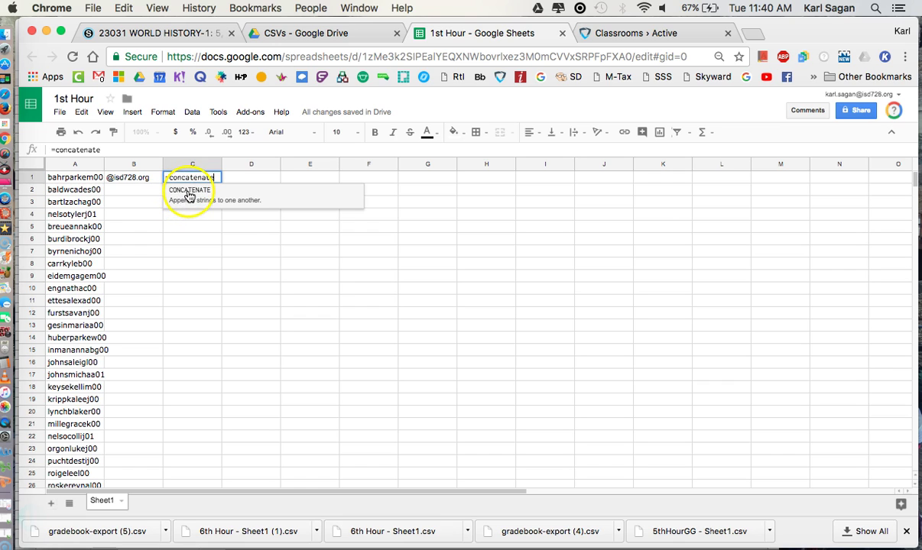
click(189, 197)
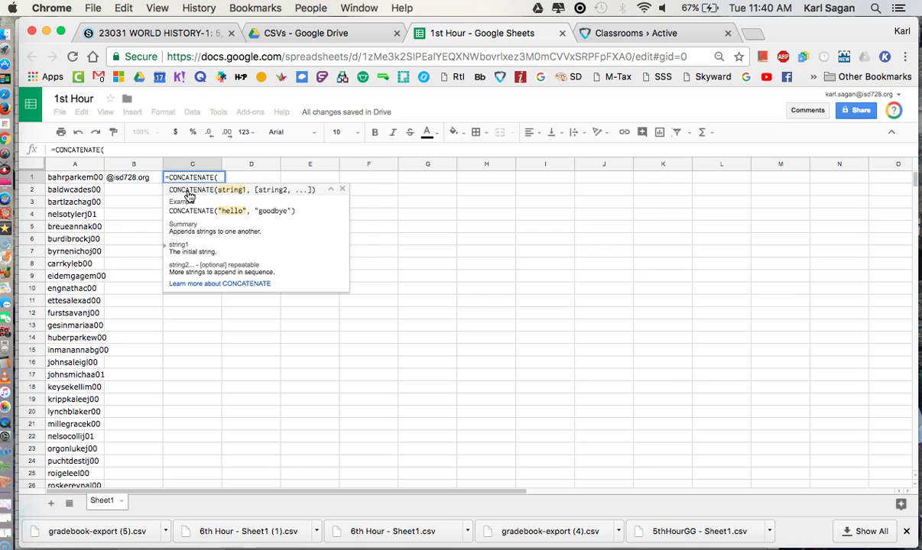
text(A1)
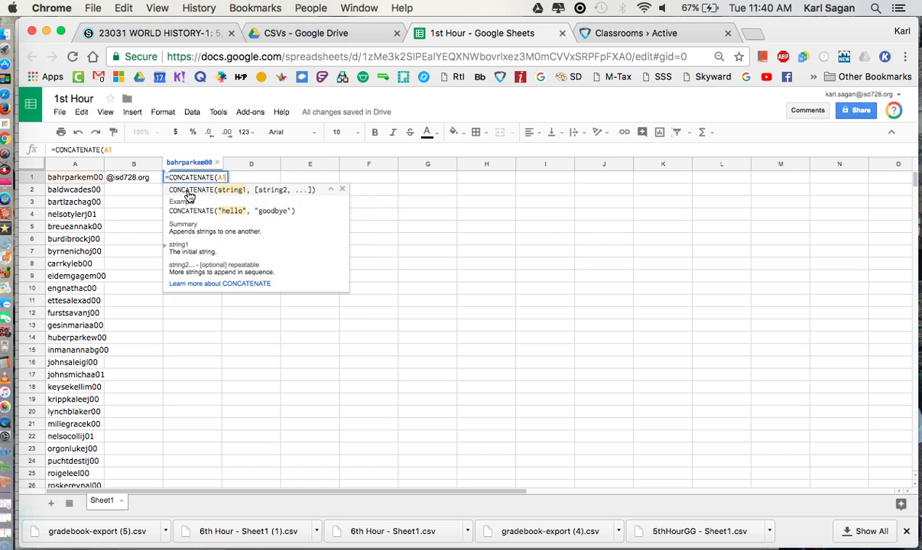
text(,B1)
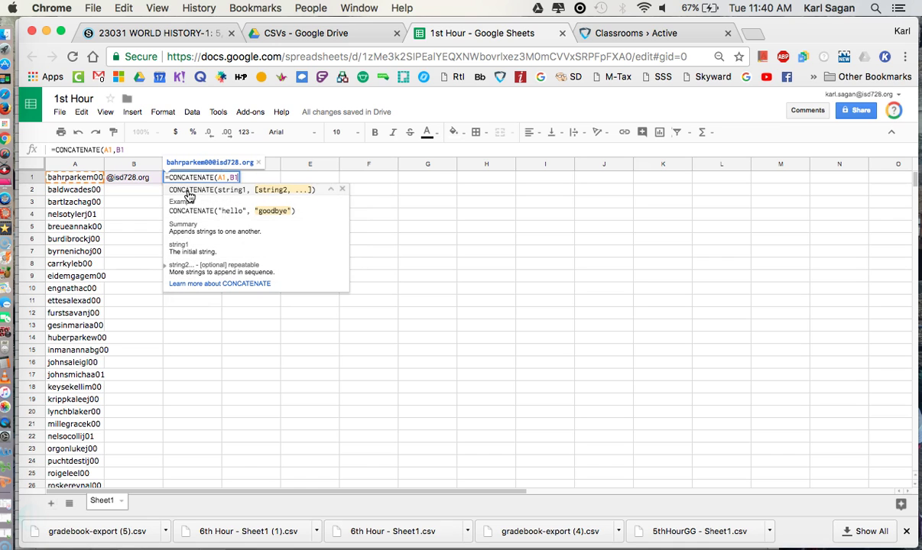
text())
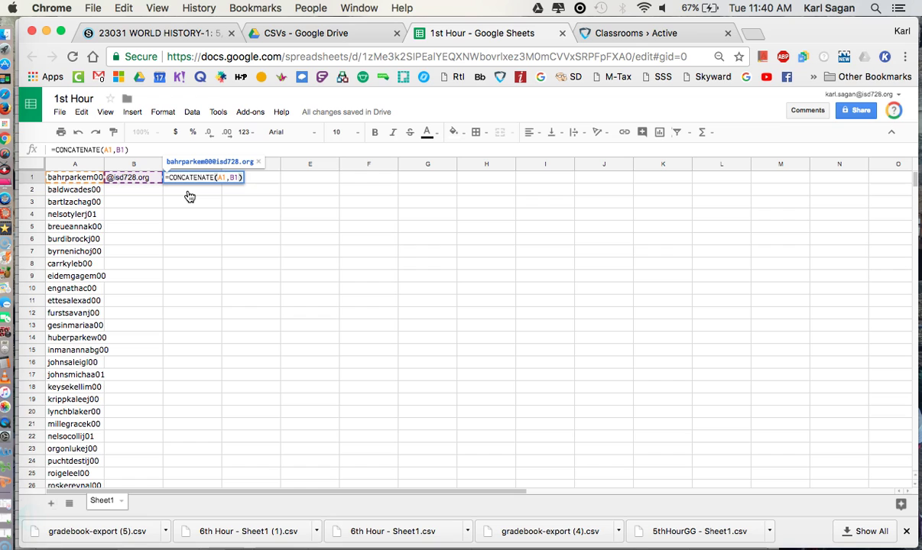
click(190, 187)
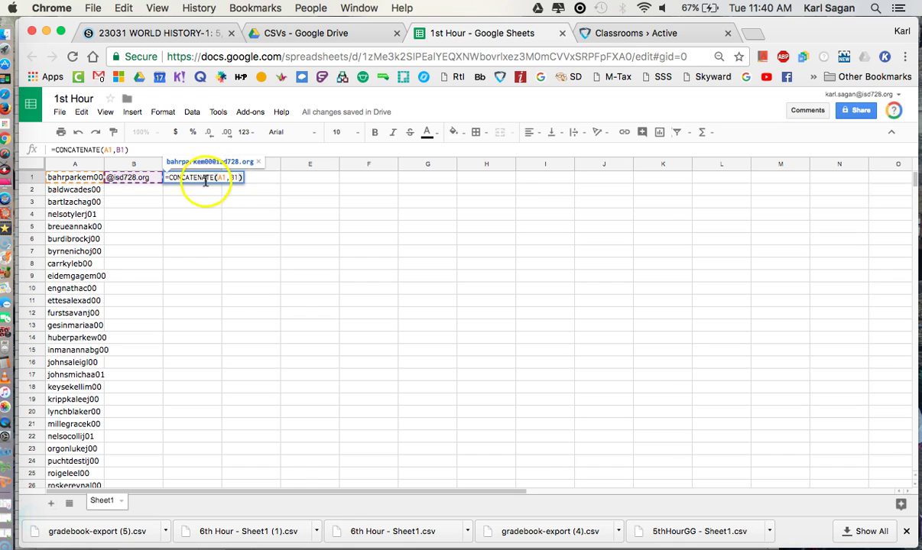
key(Return)
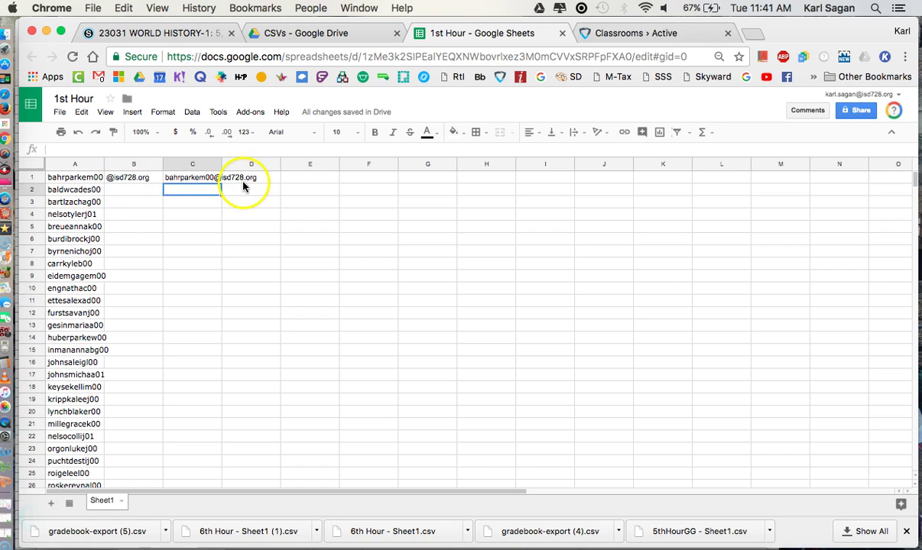
click(139, 178)
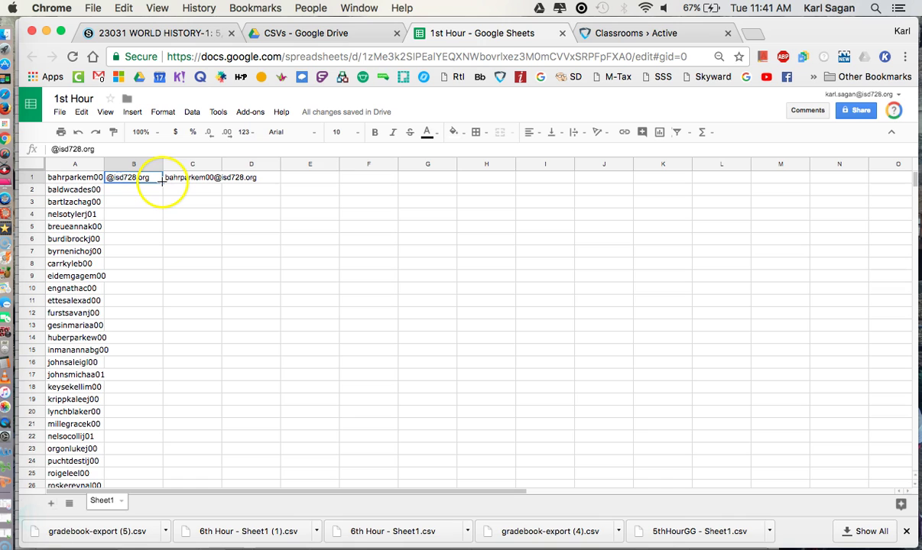
drag(161, 182, 157, 430)
scroll(156, 432, up, 5)
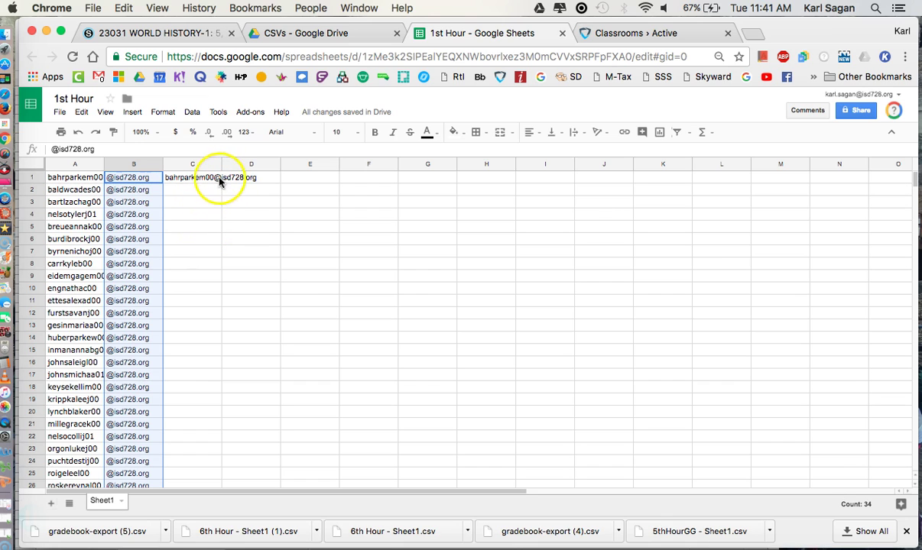
Fill the CONCATENATE formula from C1 down to C34 for all students
click(204, 182)
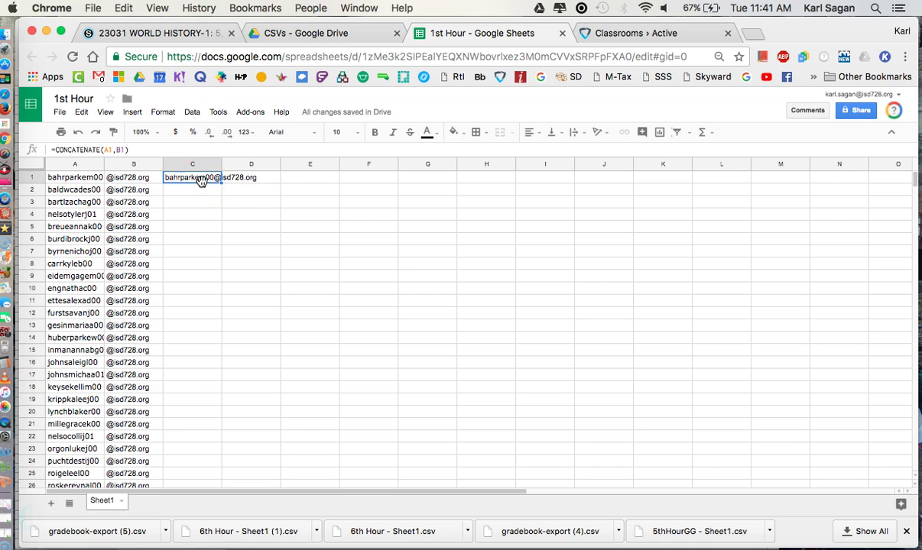
drag(220, 182, 206, 343)
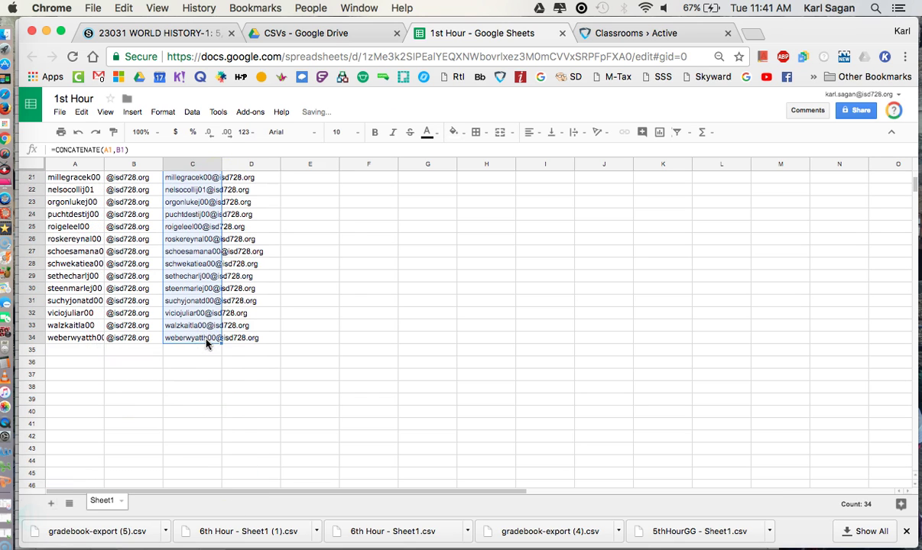
scroll(311, 338, up, 2)
scroll(311, 338, up, 8)
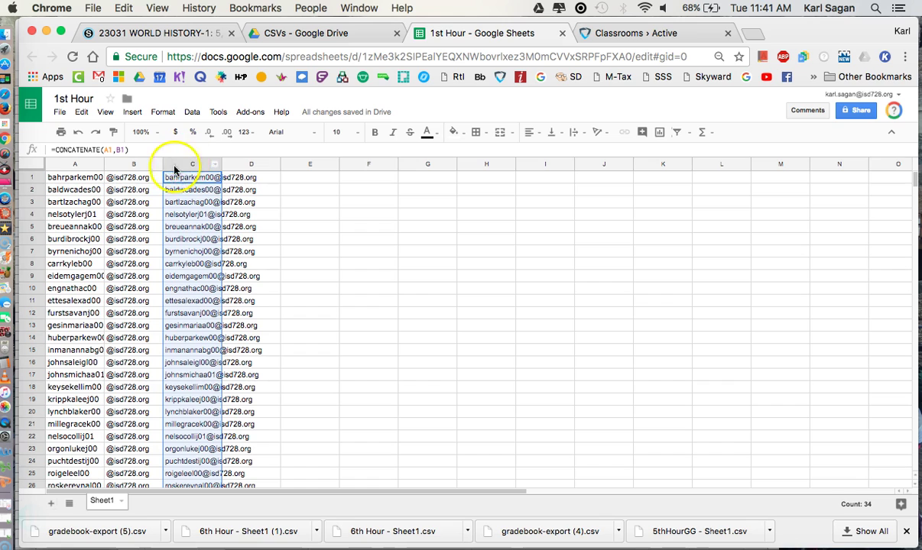
Move the email address column C ahead of the usernames as column A, and widen it to fit the full addresses
click(135, 163)
click(185, 164)
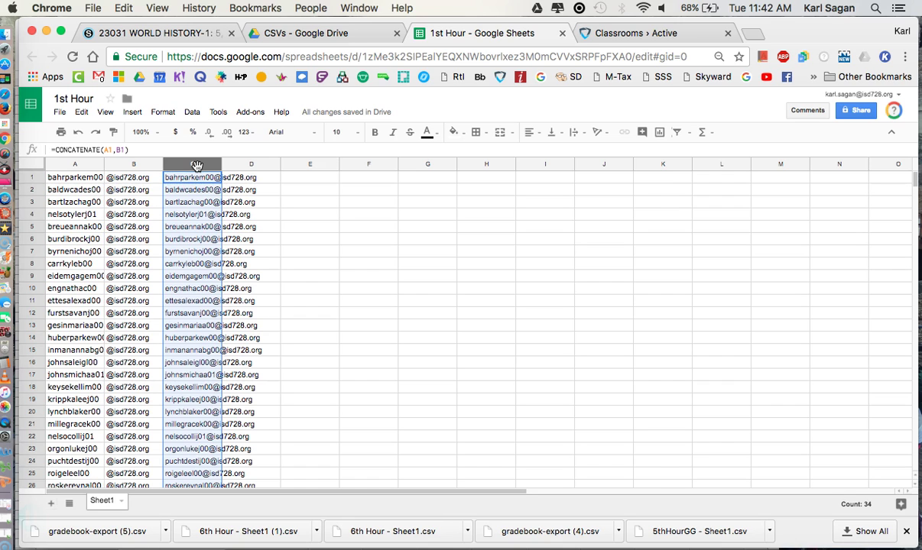
click(196, 165)
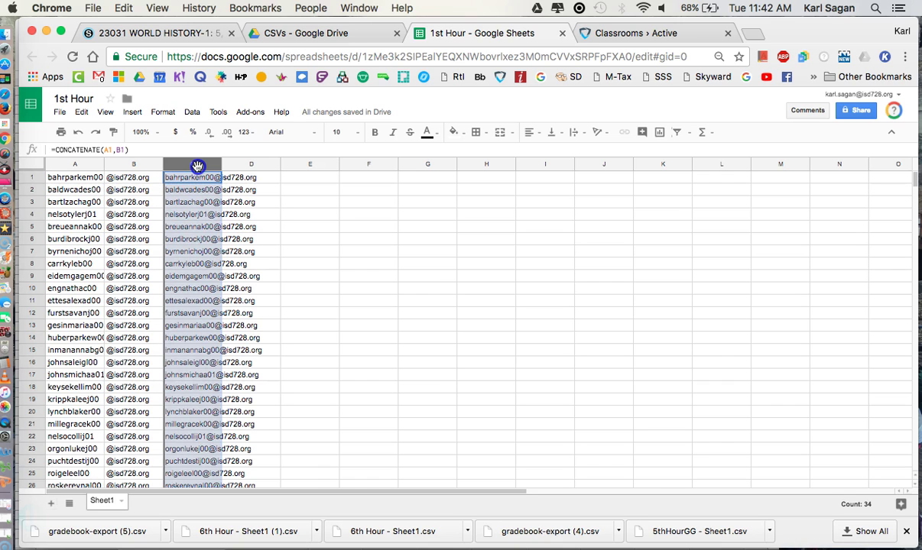
drag(197, 166, 154, 164)
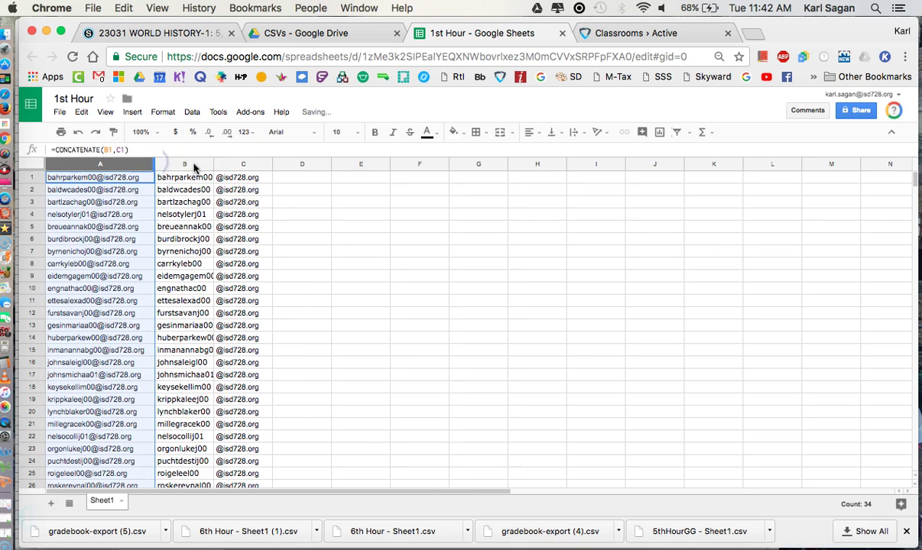
click(118, 178)
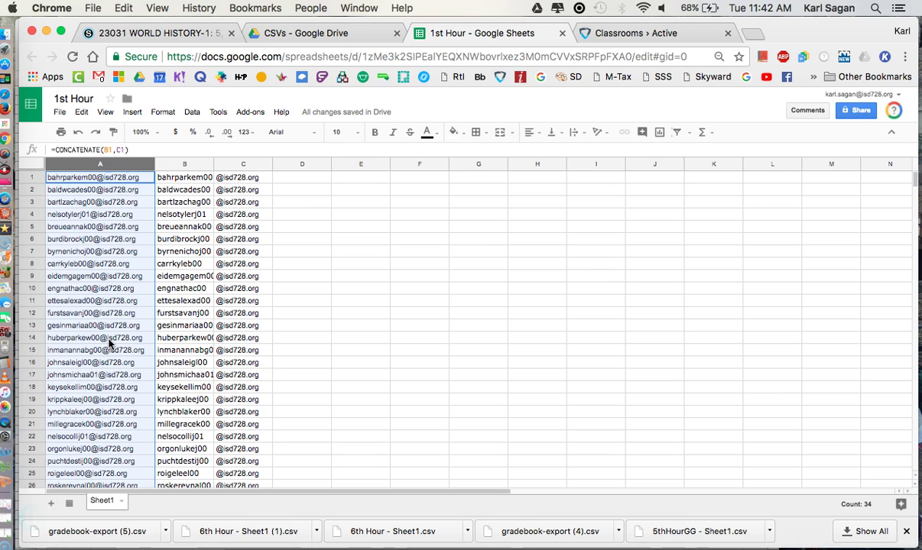
Download the current sheet as comma-separated values (.csv)
click(60, 112)
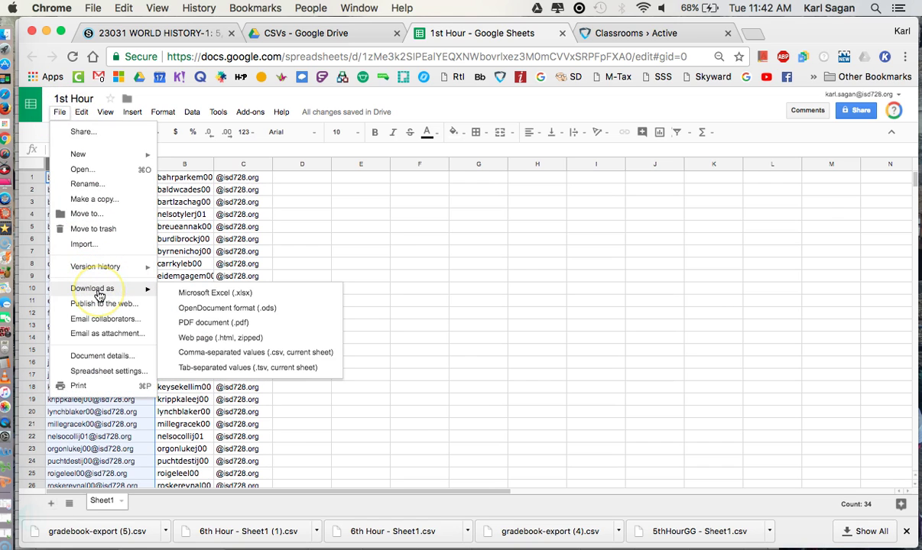
click(114, 294)
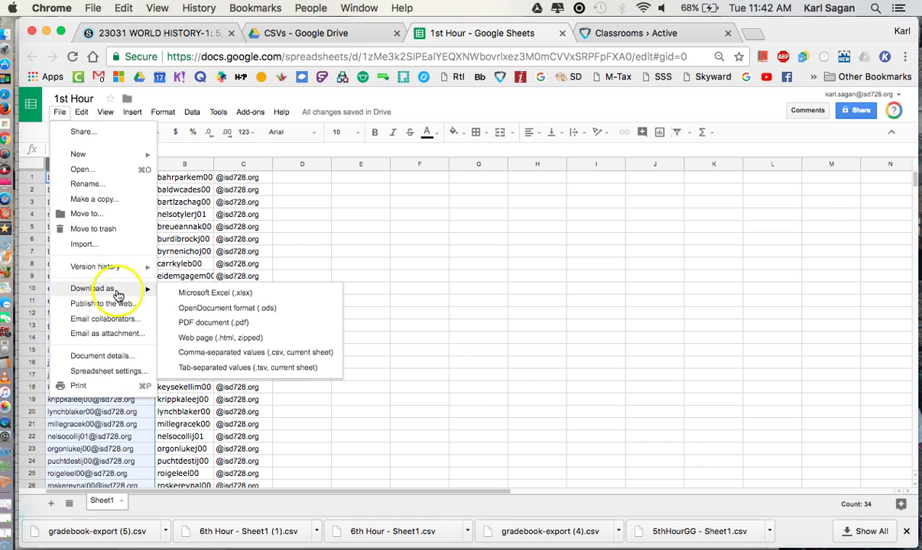
click(211, 359)
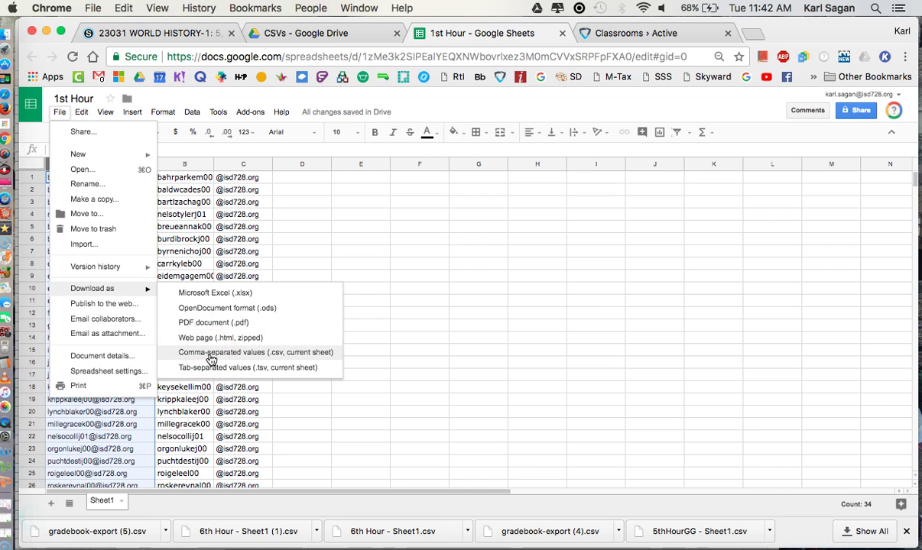
click(211, 355)
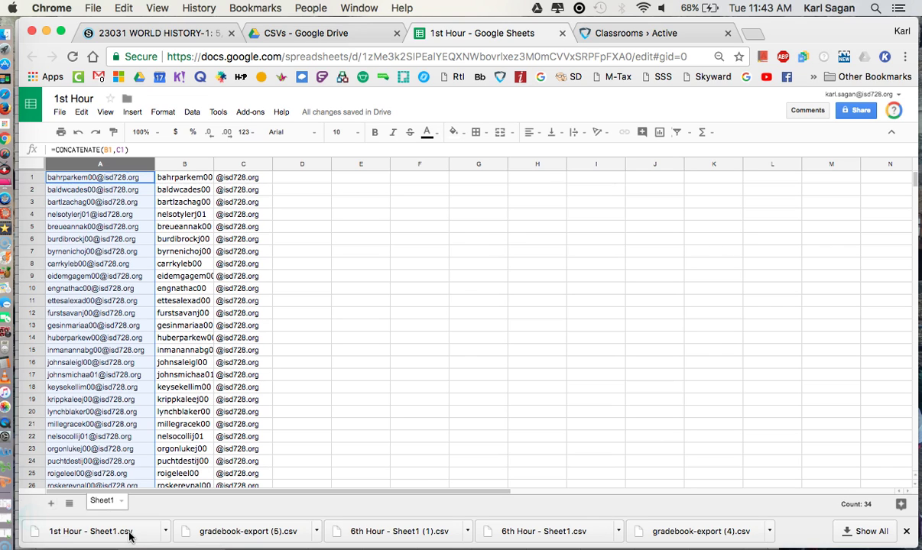
Switch to GoGuardian Teacher and open the student list of the 1st Hour World History classroom
click(637, 33)
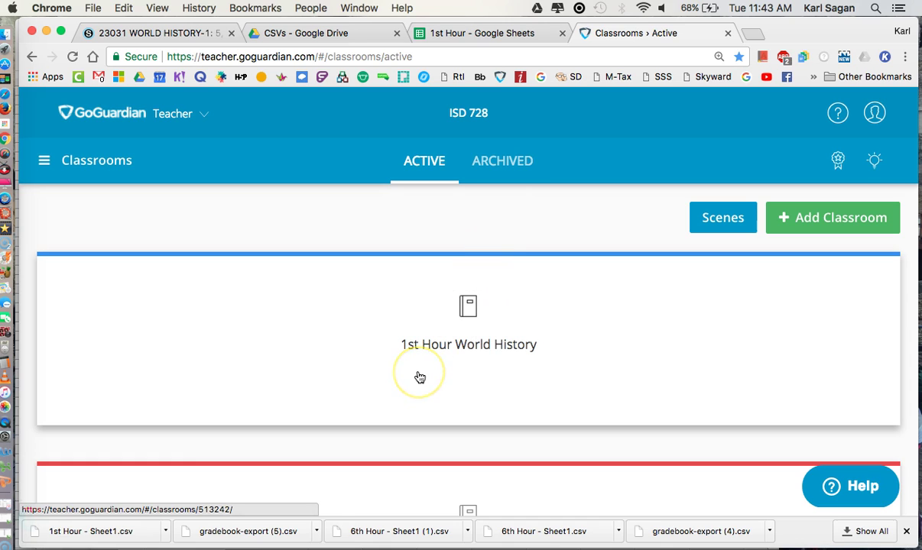
click(343, 350)
click(344, 351)
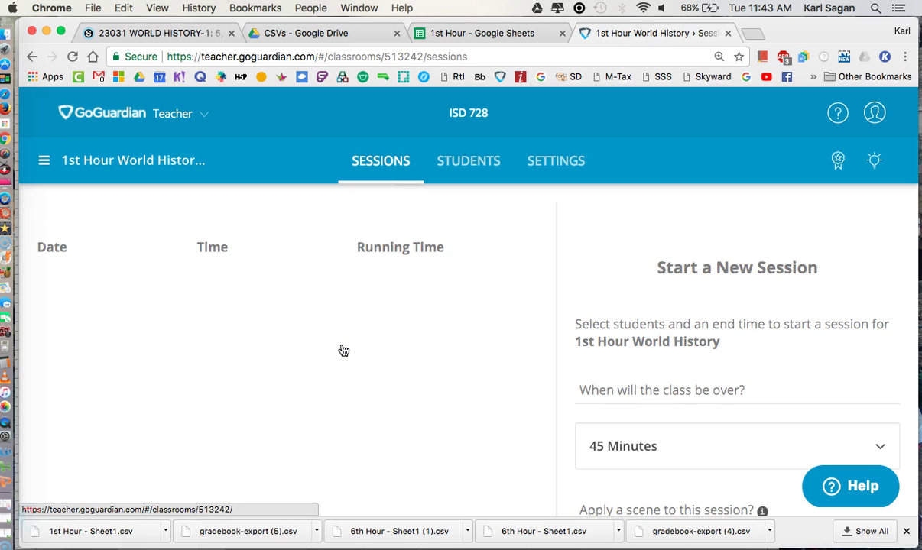
click(471, 159)
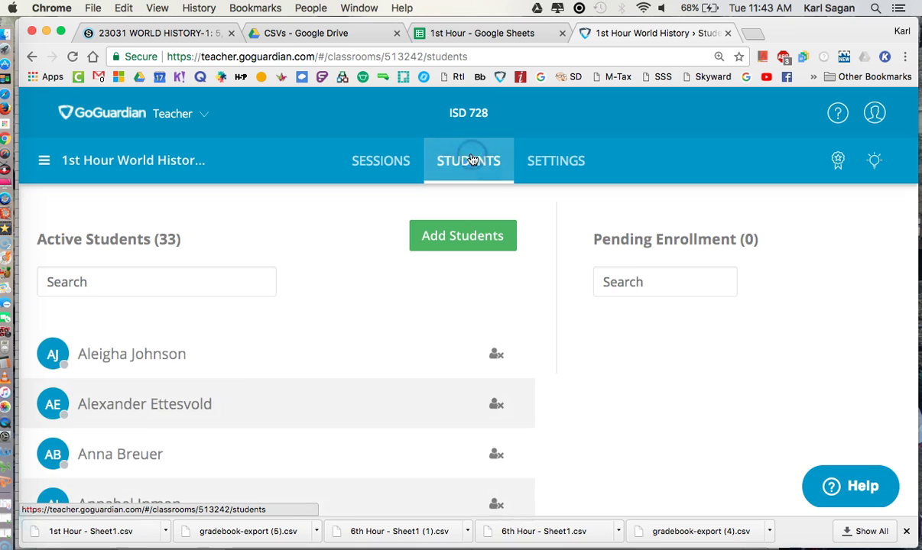
click(257, 399)
scroll(258, 403, down, 2)
scroll(258, 403, up, 2)
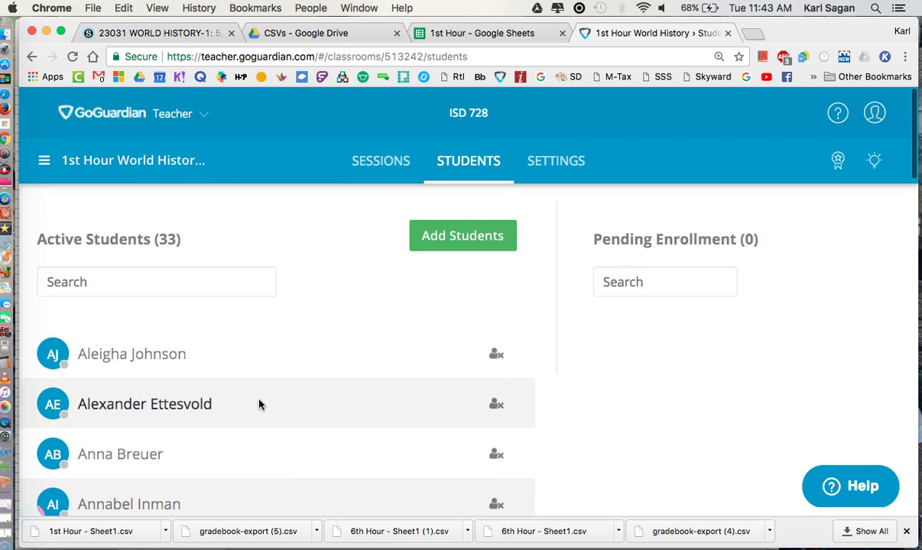
click(327, 336)
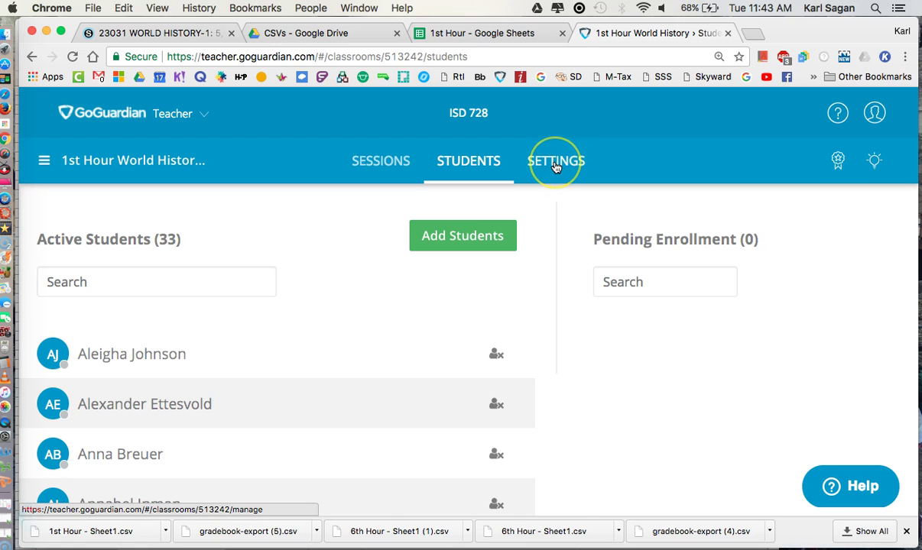
Start adding students to the 1st Hour World History classroom through the CSV import option
click(471, 236)
click(476, 237)
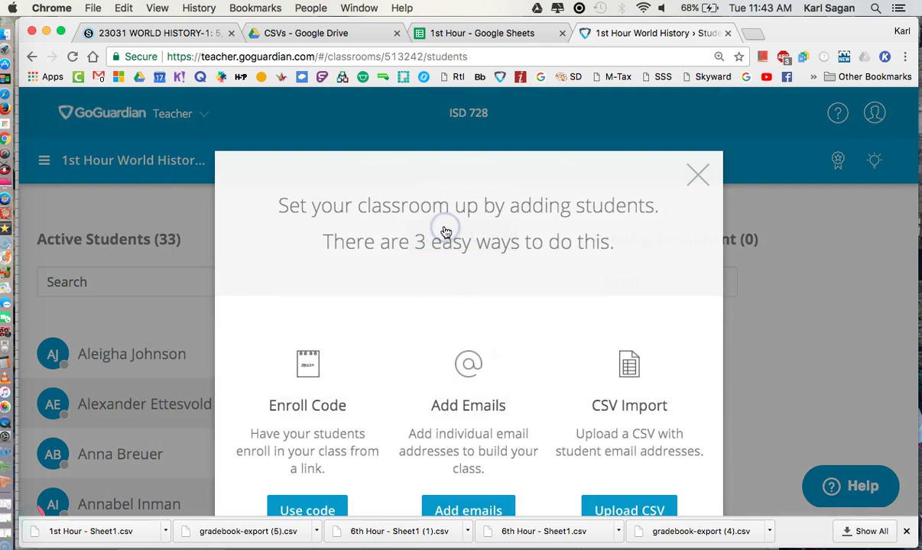
click(439, 306)
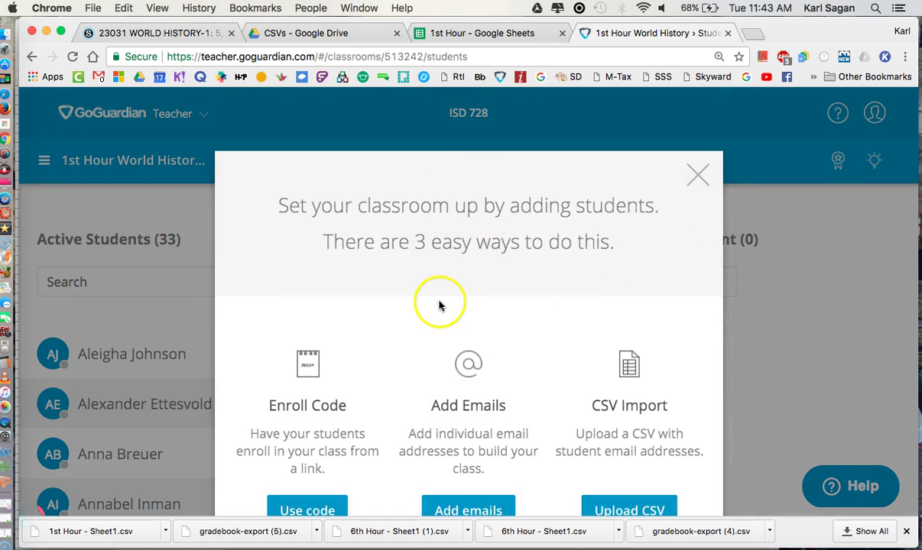
click(635, 510)
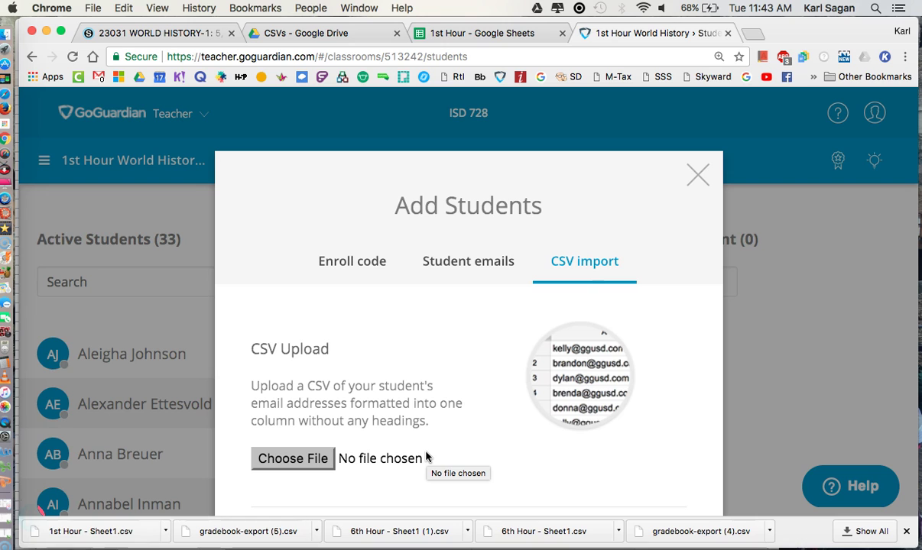
Select 1st Hour - Sheet1.csv in the Downloads folder for the CSV upload, but cancel and close Add Students without importing it
click(293, 459)
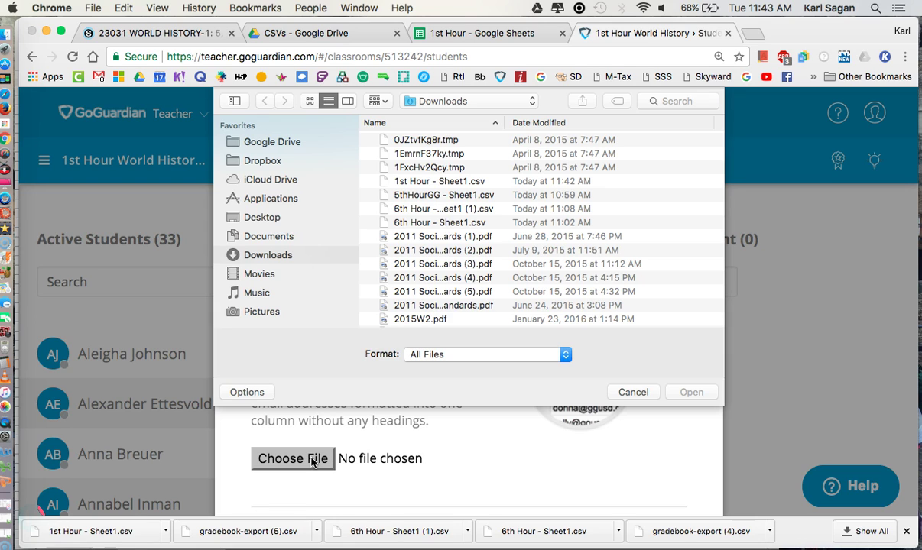
click(441, 110)
click(425, 183)
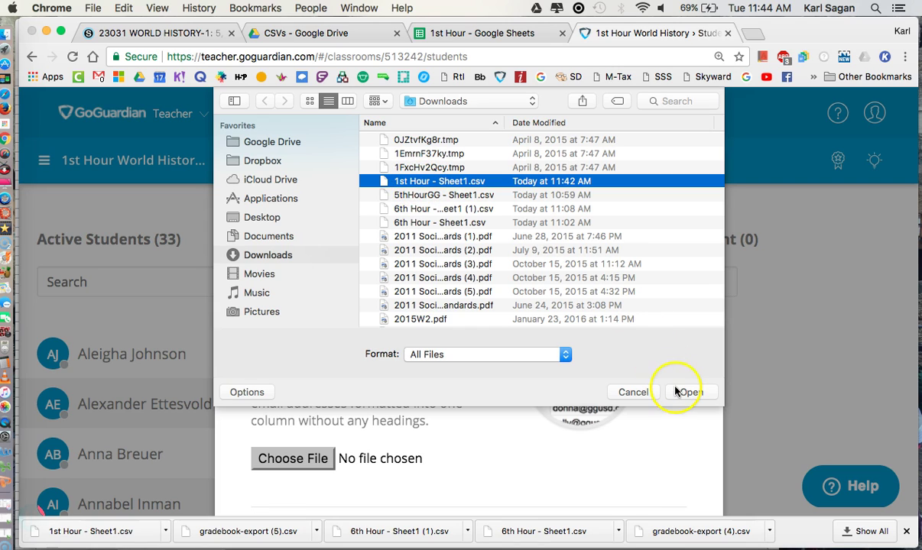
click(502, 451)
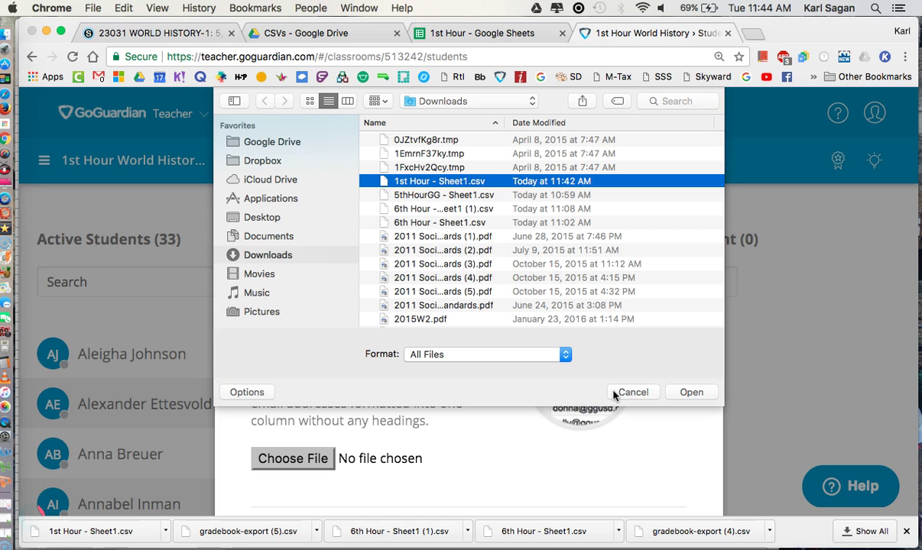
click(614, 393)
click(698, 171)
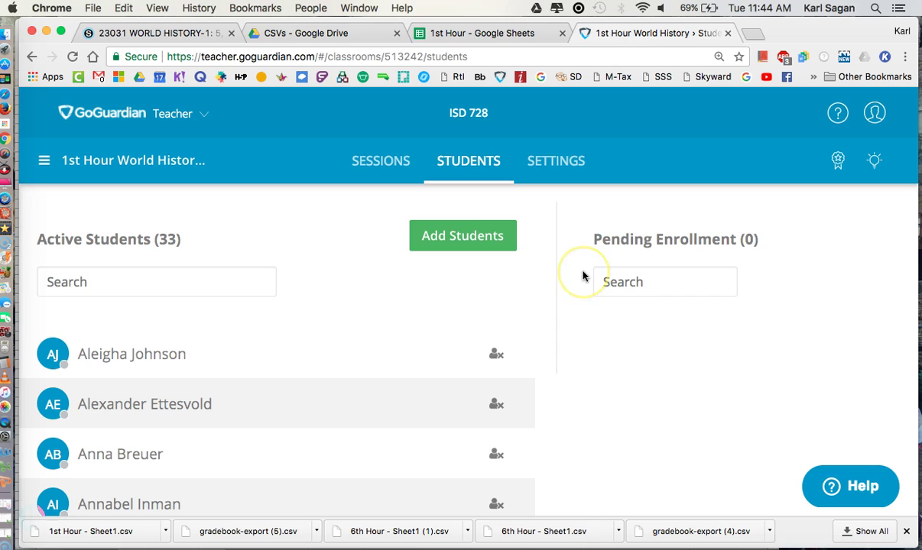